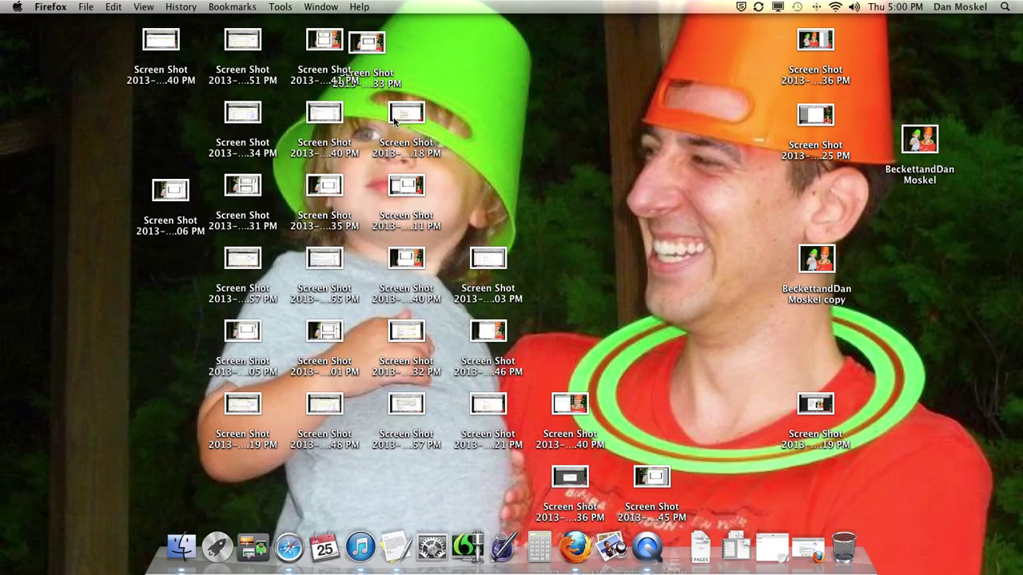
Step: Restore the minimized Google Webmaster Central Blog Firefox window from the Dock
left_click(808, 548)
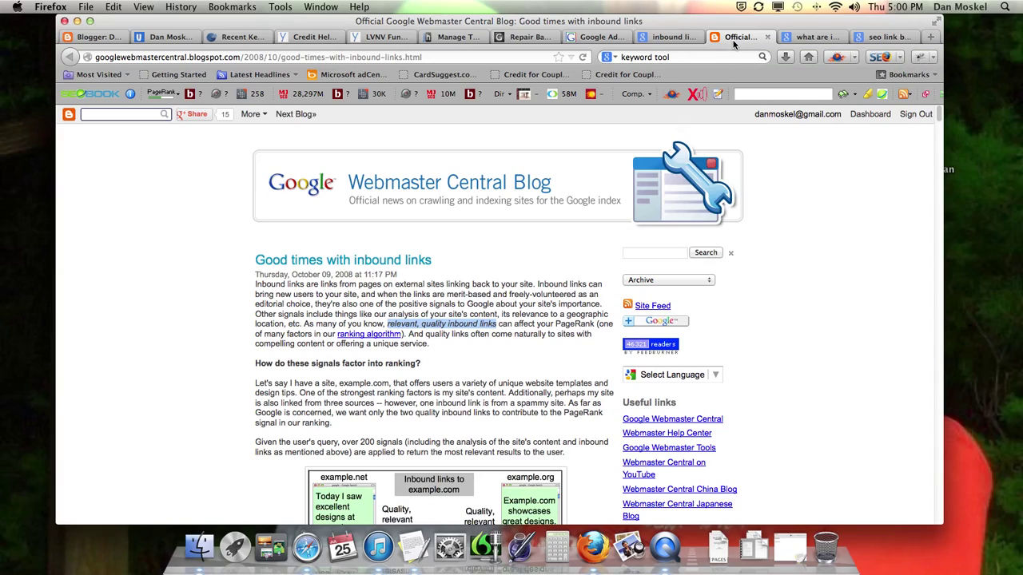
Step: Flip between the Credit Help and Repair Bad Credit tabs, ending on Repair Bad Credit
left_click(309, 40)
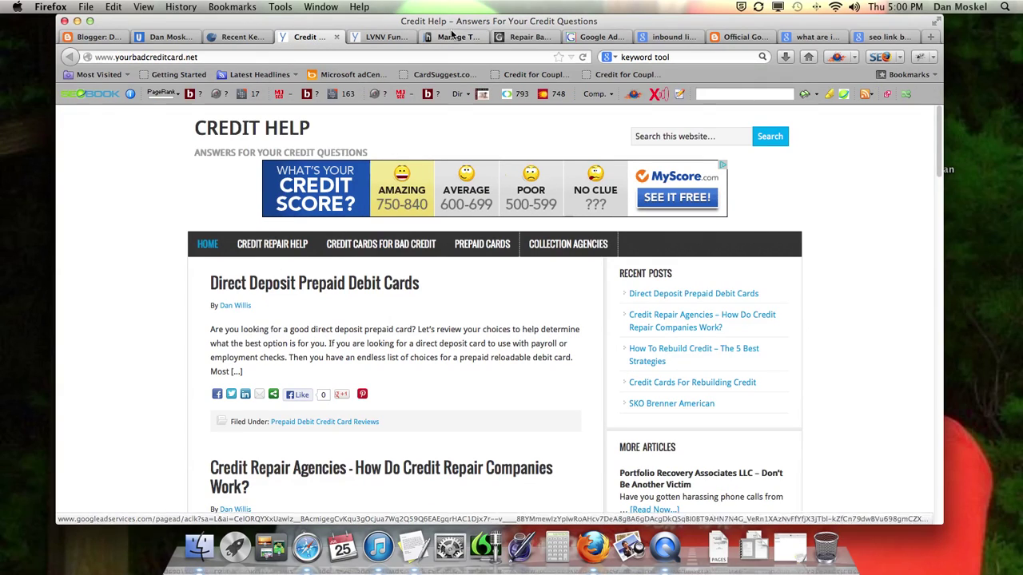
left_click(525, 37)
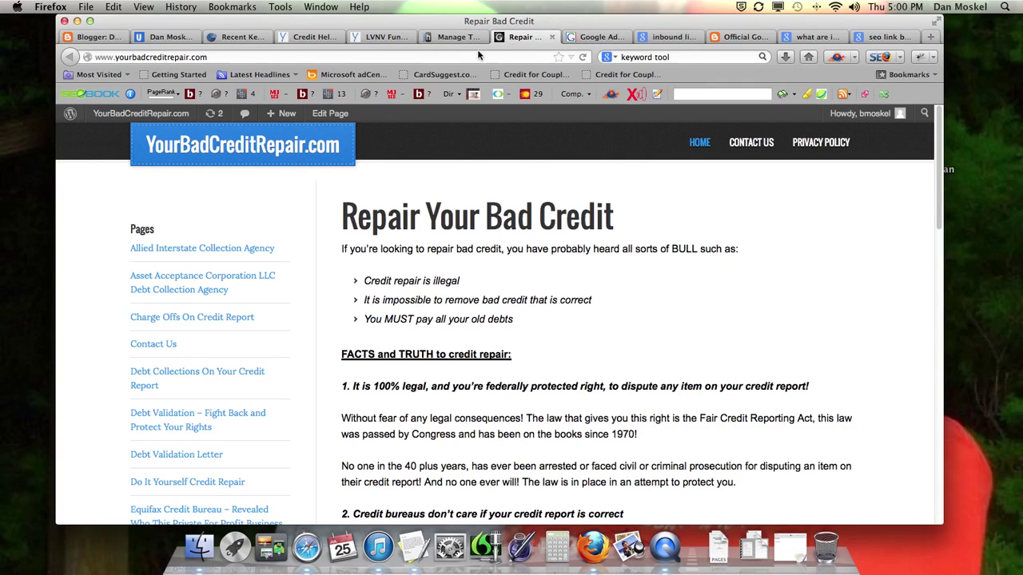
left_click(307, 37)
left_click(524, 37)
Step: Cut the page's web address from the address bar and highlight 'repair bad credit' in the first paragraph
left_click(141, 57)
right_click(154, 57)
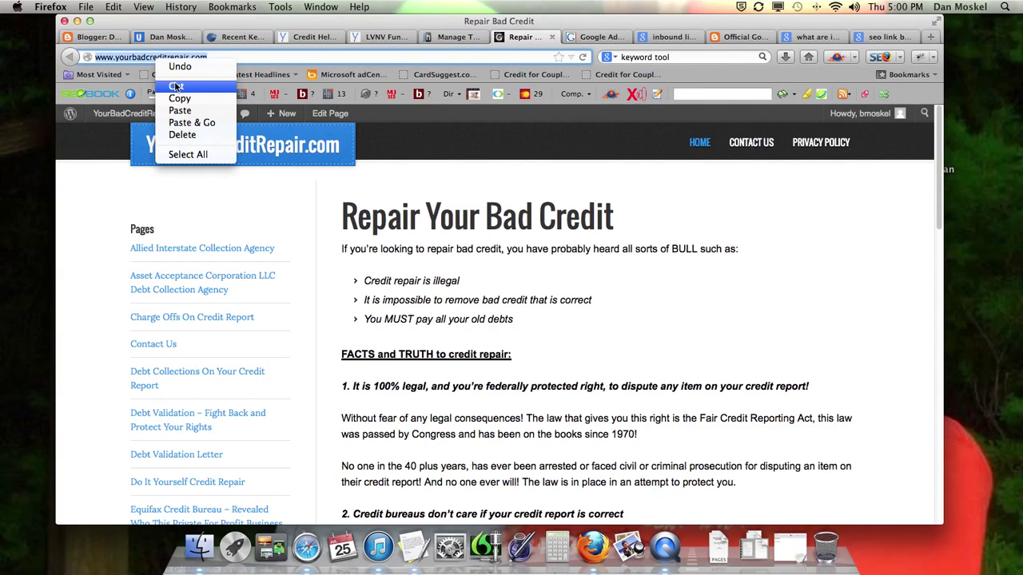
left_click(176, 86)
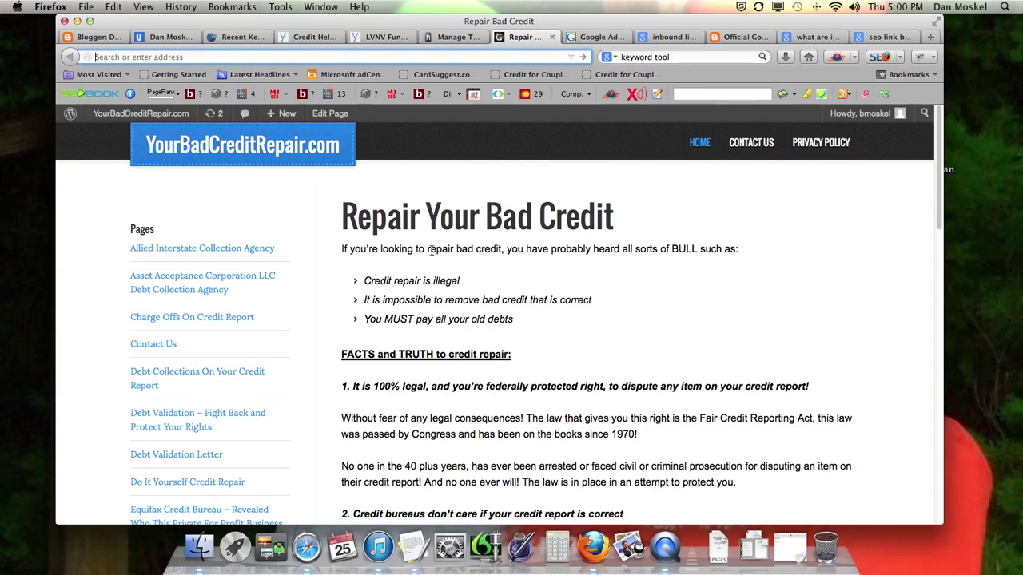
left_click_drag(427, 249, 503, 250)
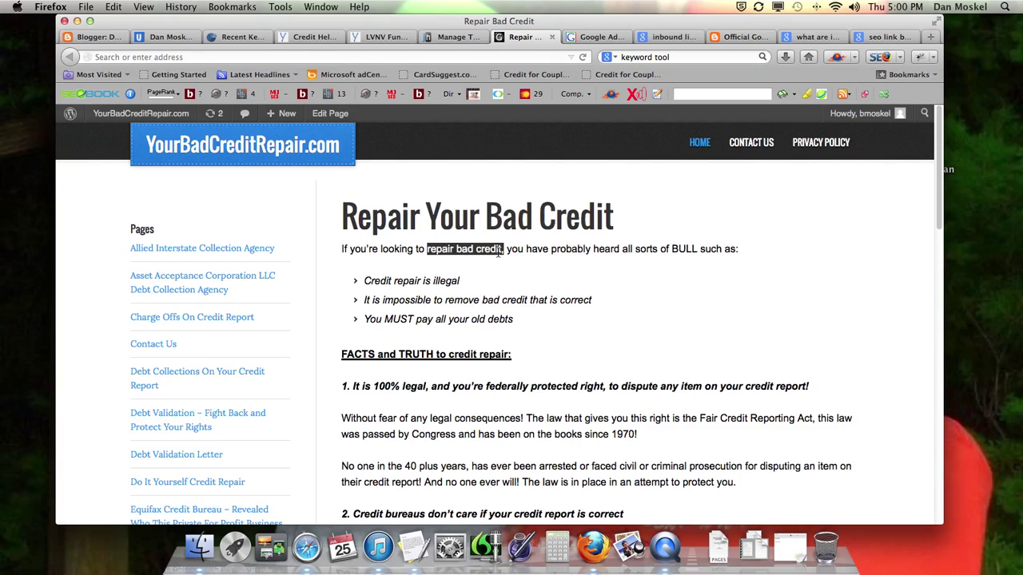
Step: Compare the Repair Bad Credit page with the Credit Help site, switching tabs and scrolling
left_click(314, 38)
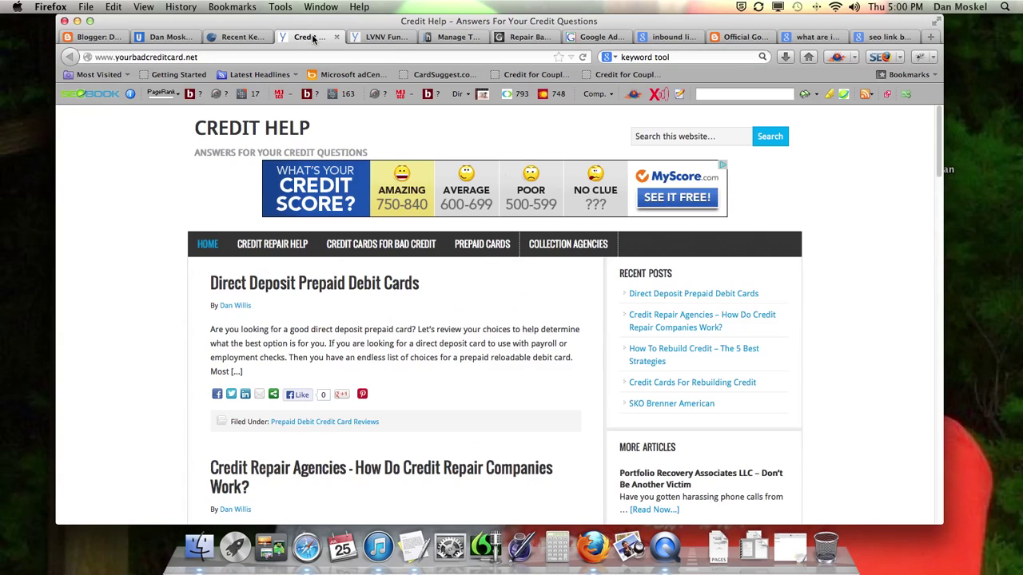
left_click(523, 37)
left_click(315, 37)
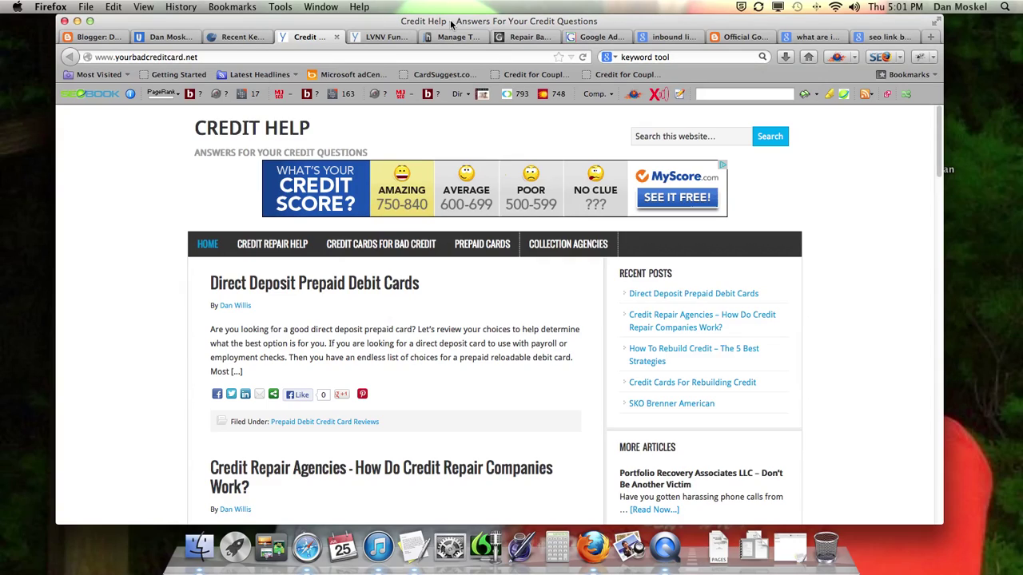
left_click(519, 38)
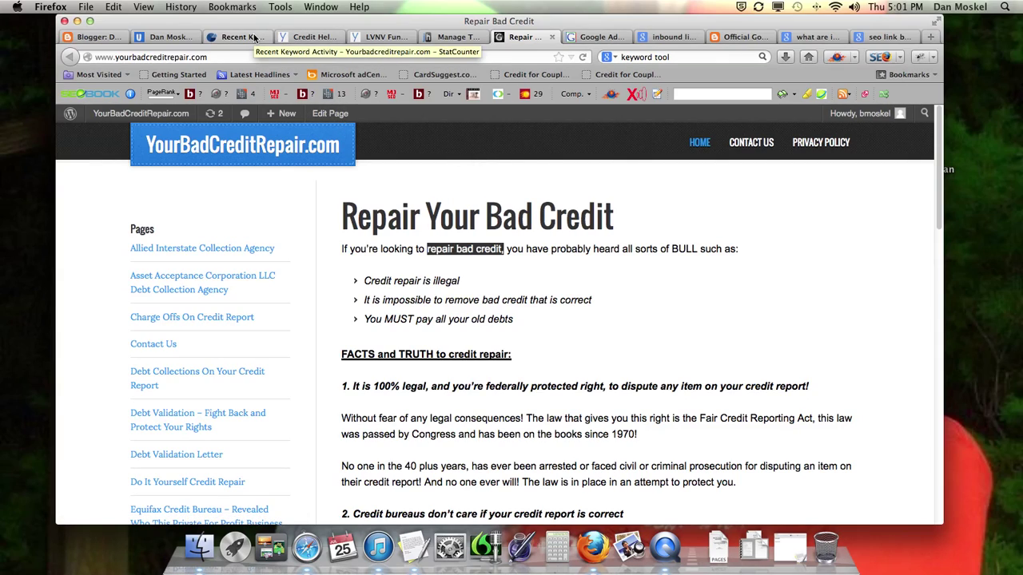
scroll(420, 169, "down", 10)
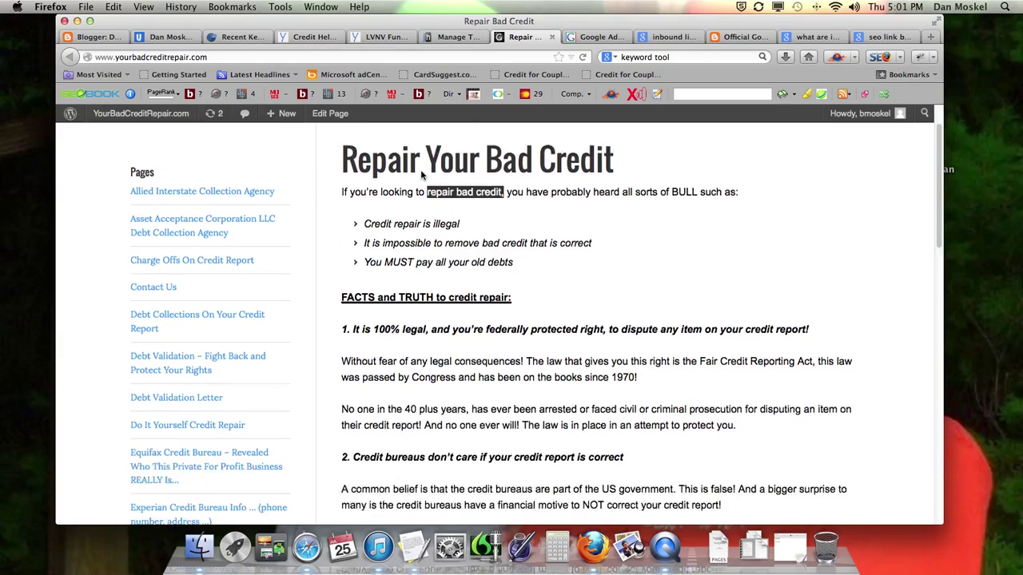
scroll(420, 170, "up", 10)
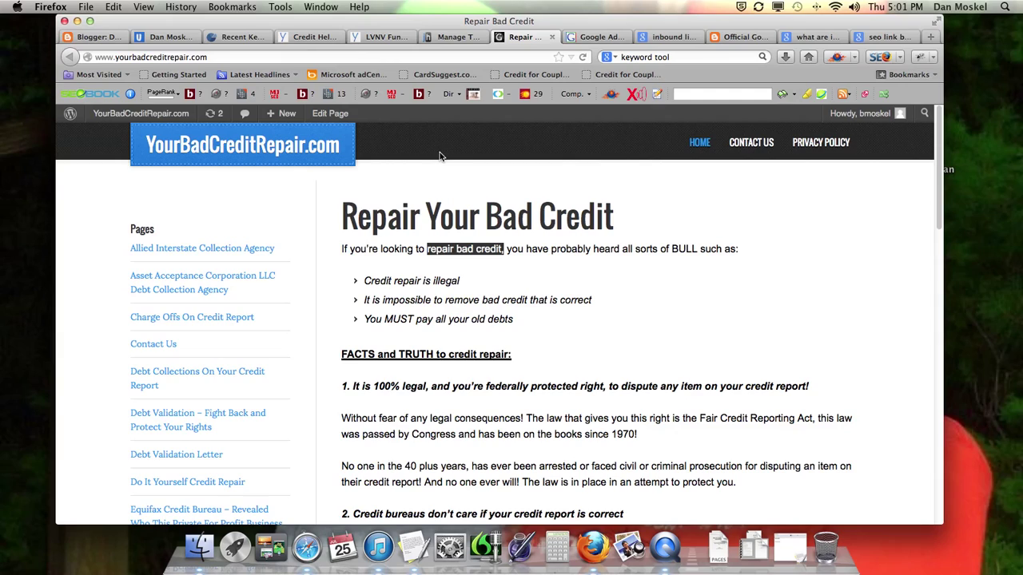
left_click(324, 37)
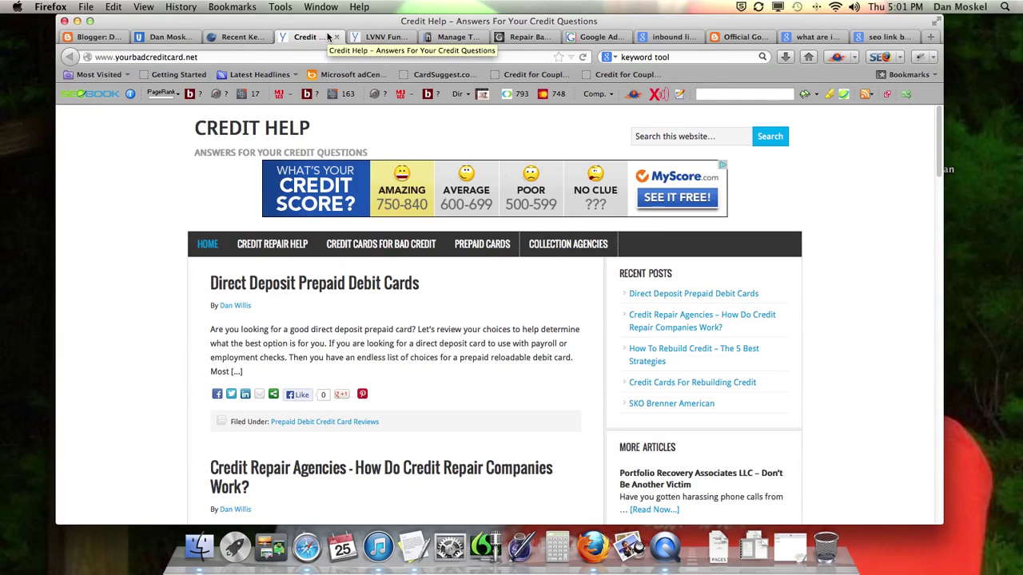
left_click(235, 38)
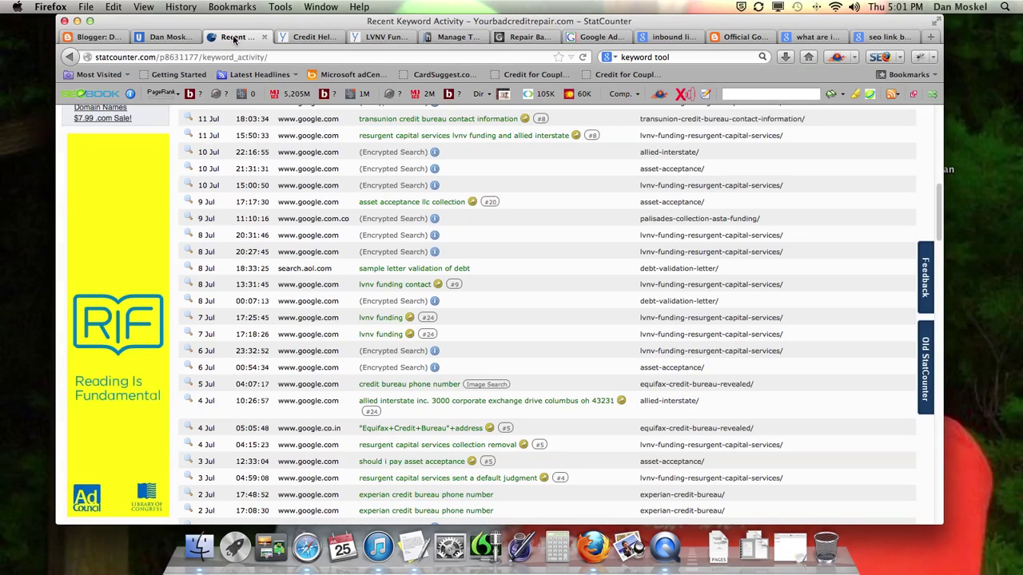
scroll(306, 194, "up", 10)
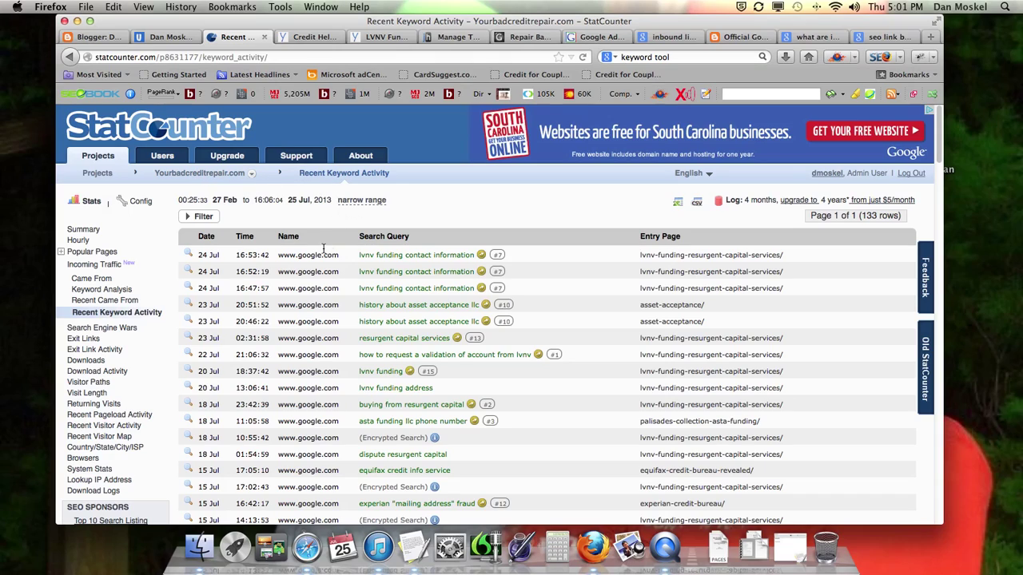
left_click_drag(278, 255, 338, 256)
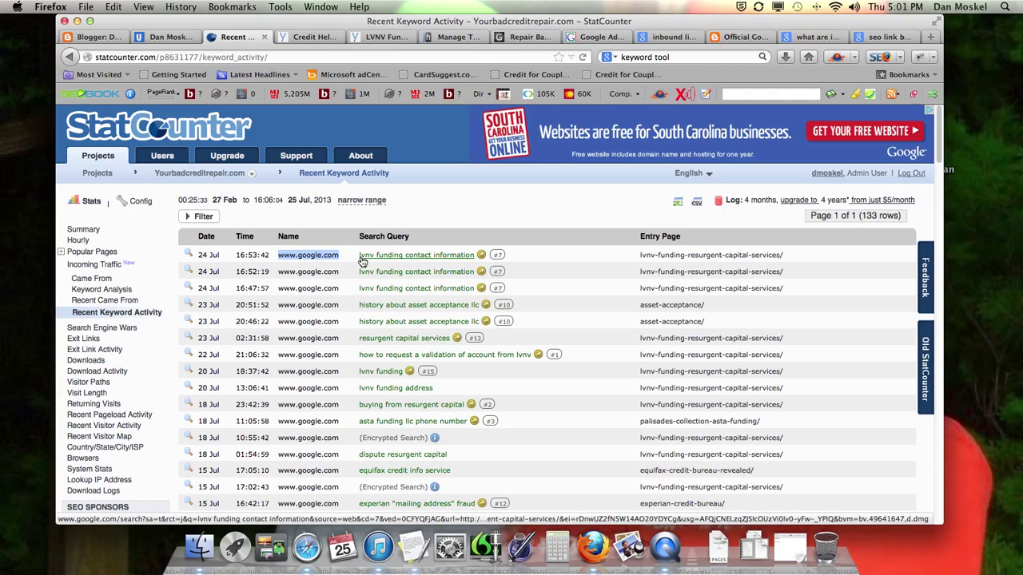
left_click(321, 263)
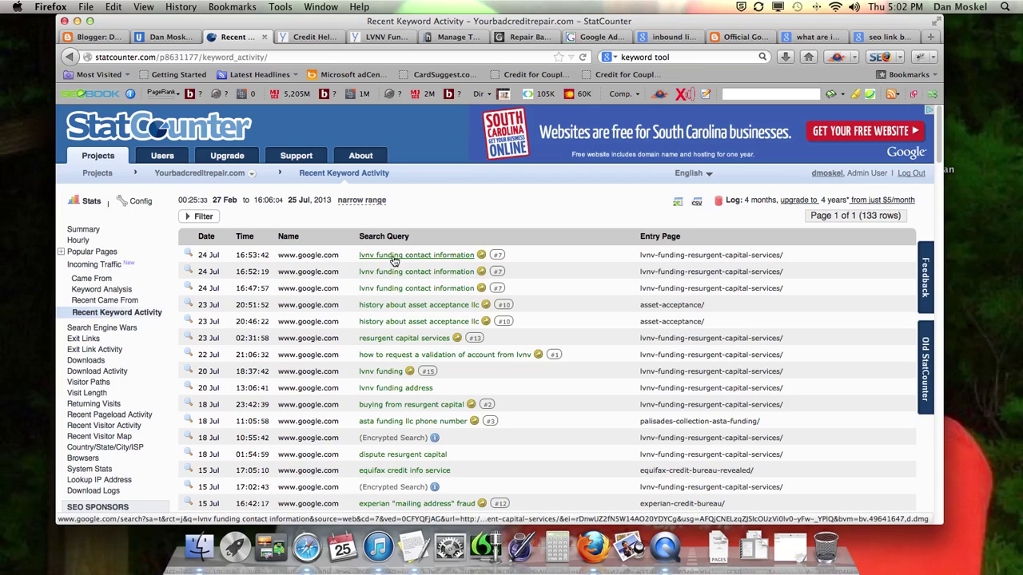
scroll(342, 335, "down", 2)
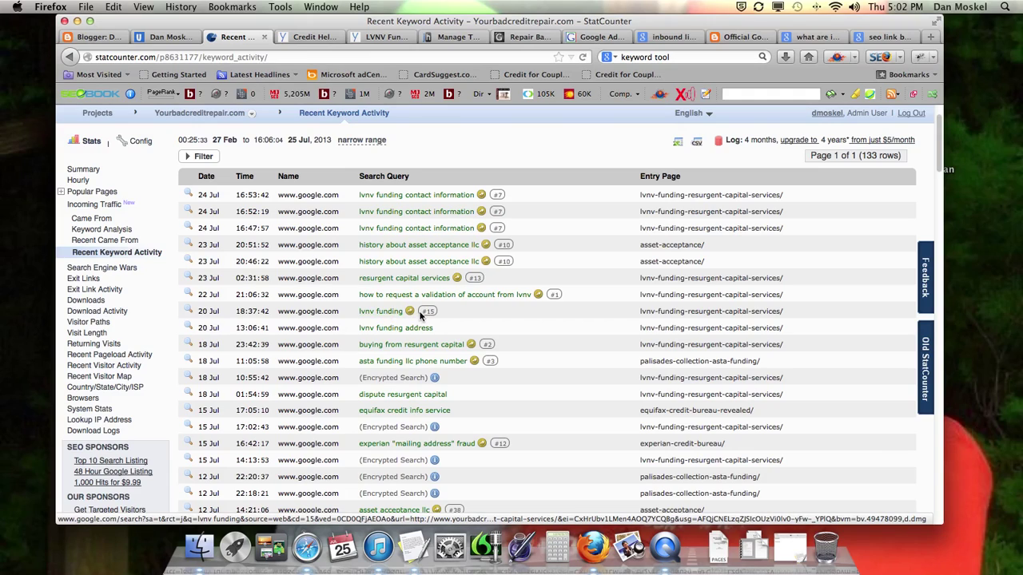
Step: Search Google for 'lvnv funding' and scroll through the first page of results
left_click(389, 312)
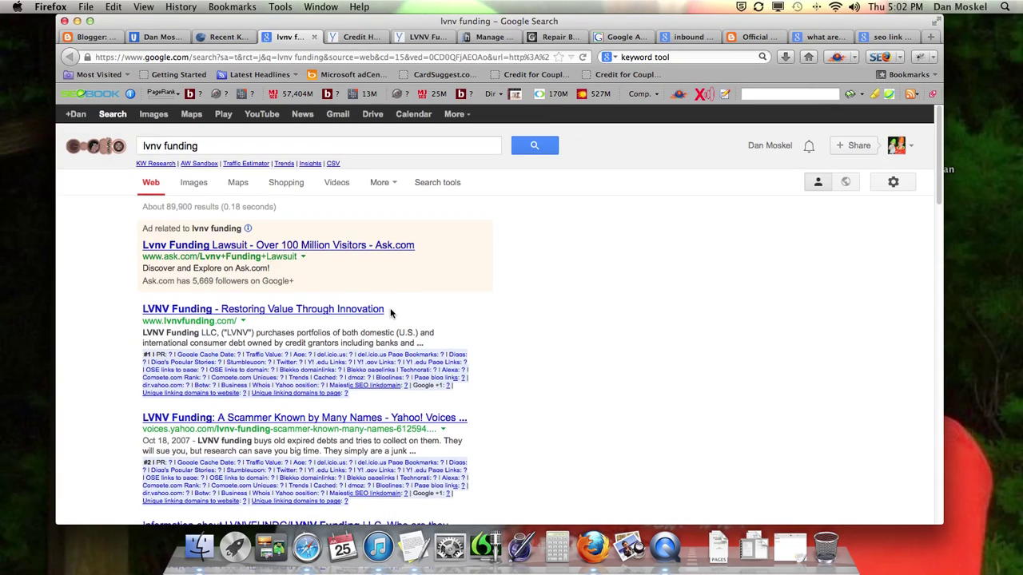
scroll(389, 310, "down", 5)
scroll(389, 311, "down", 4)
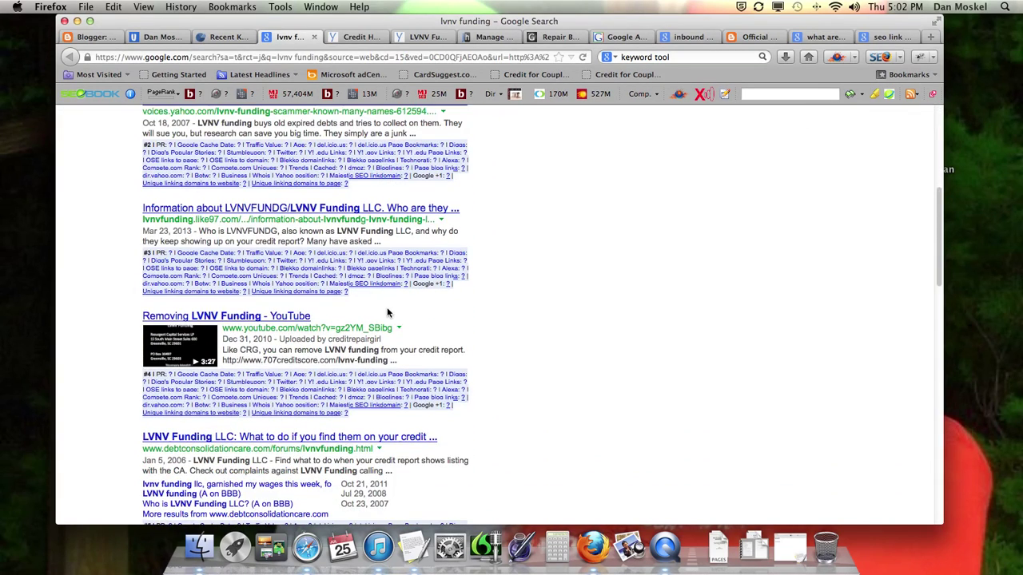
scroll(387, 311, "down", 9)
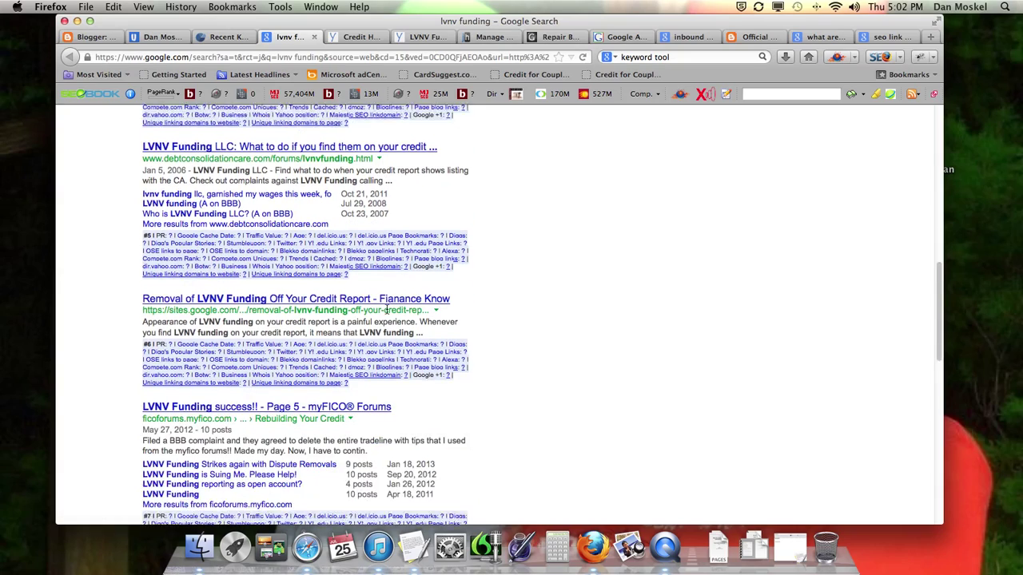
scroll(388, 314, "down", 6)
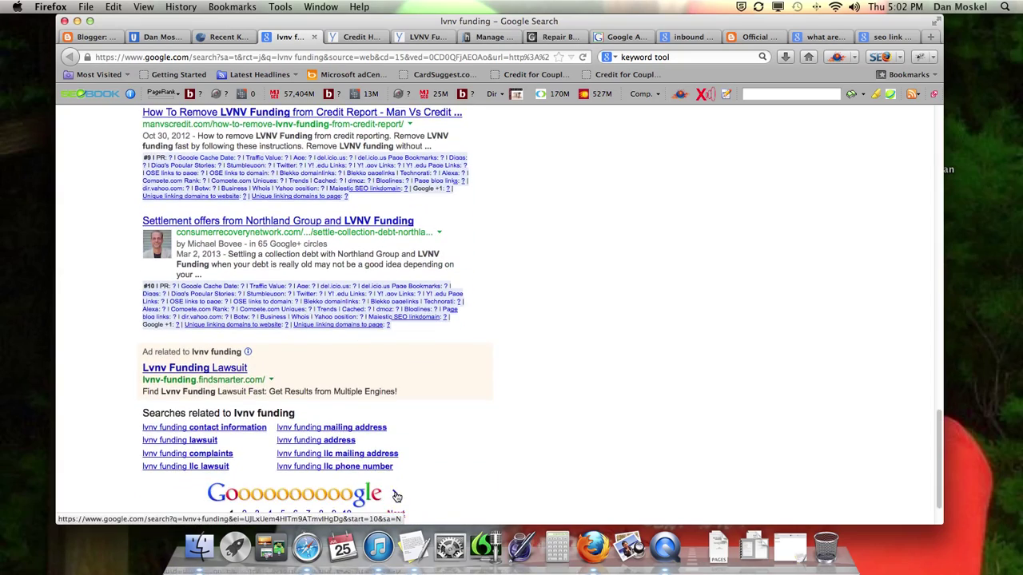
Step: On the second results page, open the yourbadcreditrepair.com 'Lvnv Funding and Resurgent Capital Services' result
left_click(394, 492)
scroll(382, 406, "down", 3)
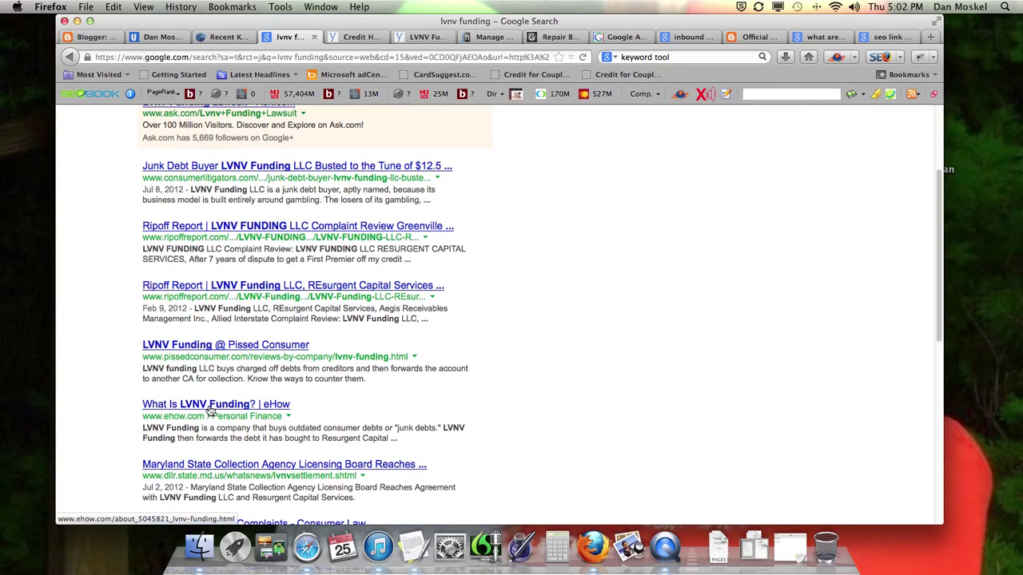
scroll(212, 409, "down", 3)
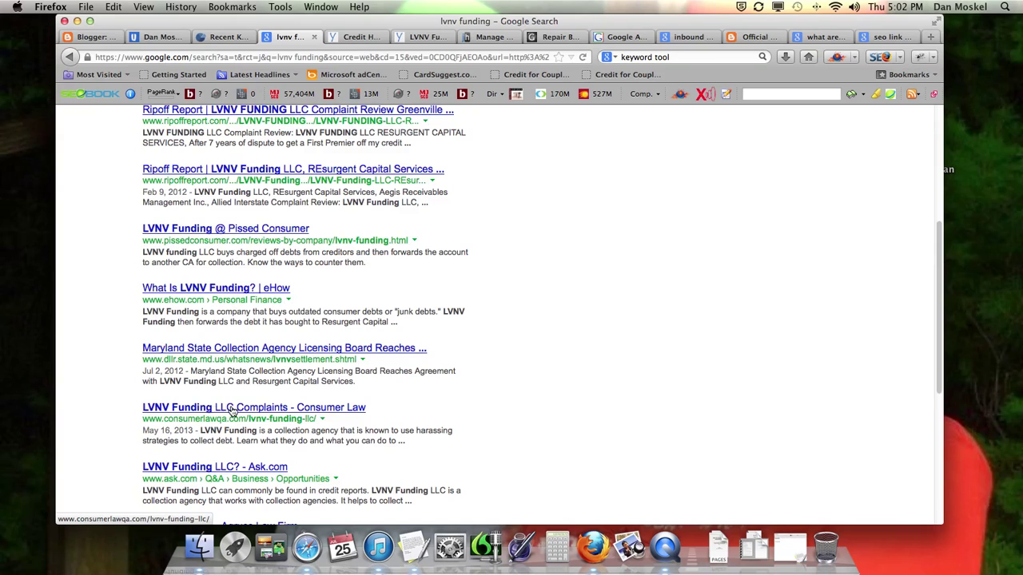
scroll(232, 408, "down", 3)
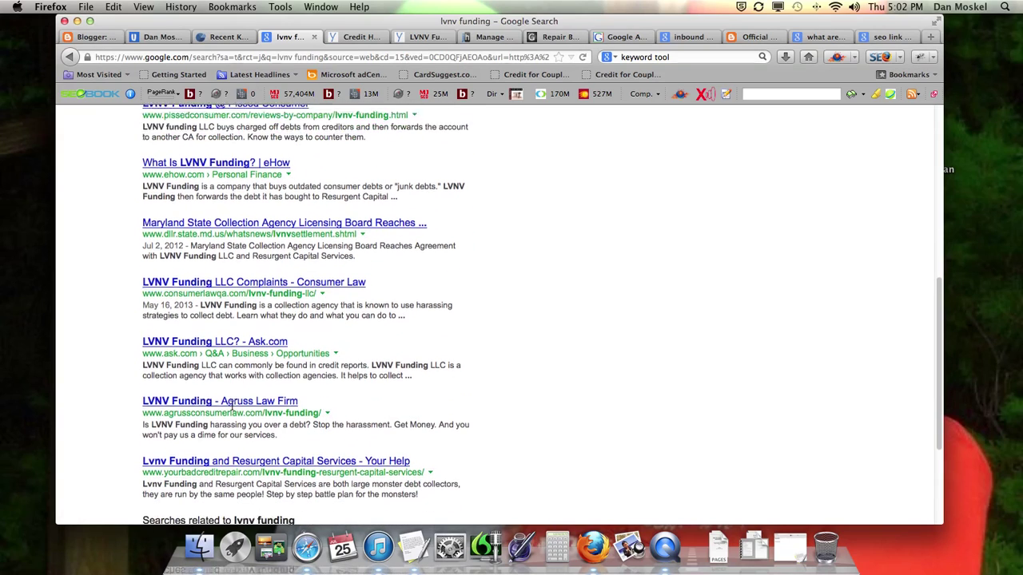
scroll(232, 409, "down", 1)
scroll(276, 421, "down", 1)
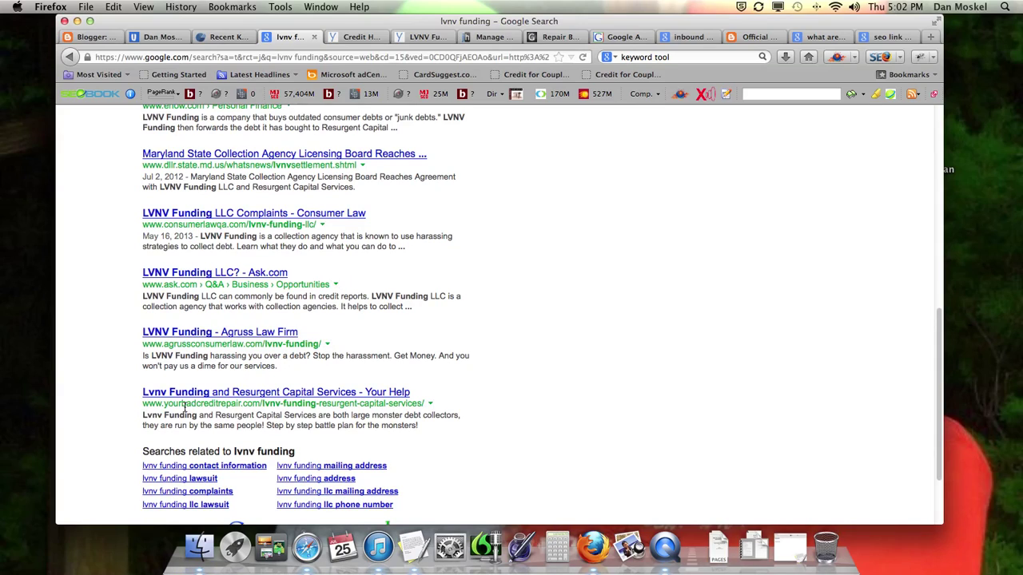
left_click(295, 394)
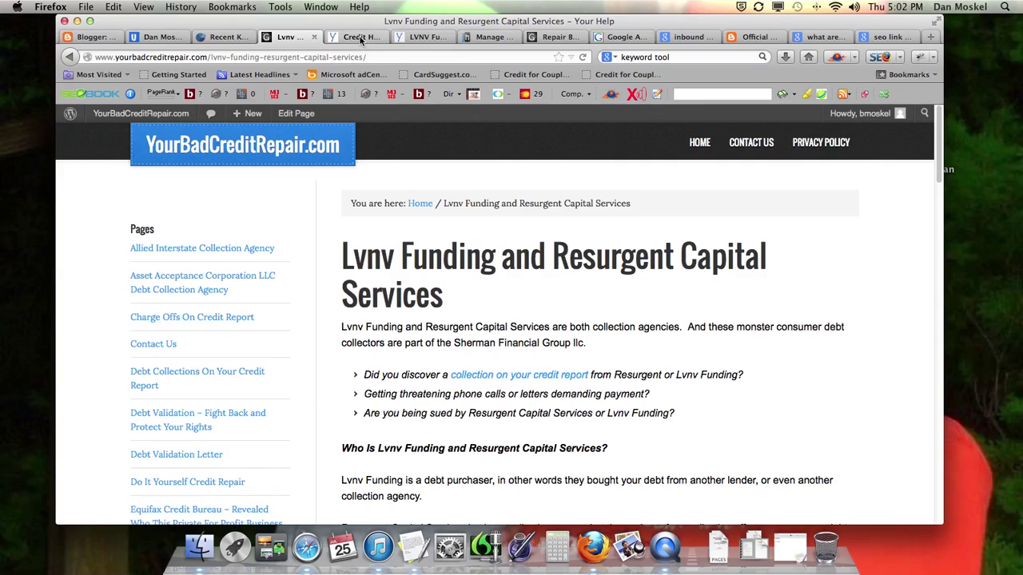
Step: Compare the Lvnv Funding pages on the Credit Help and YourBadCreditRepair.com tabs
left_click(331, 37)
left_click(164, 58)
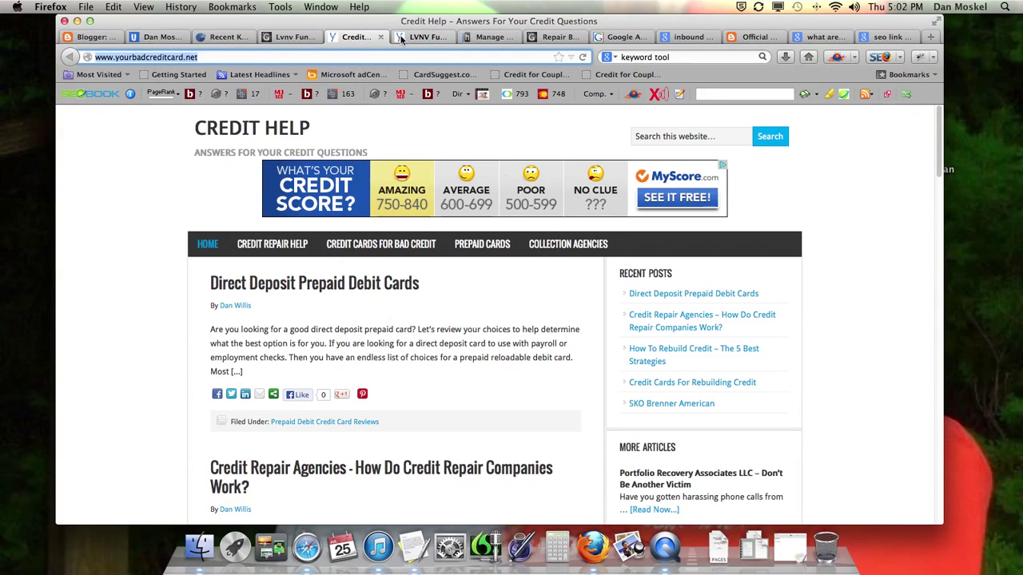
left_click(271, 38)
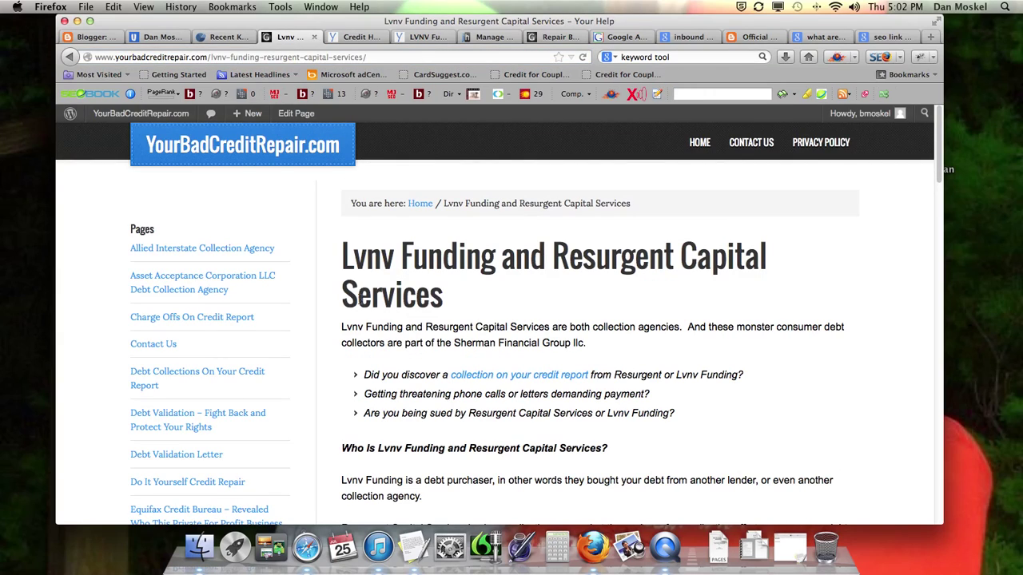
left_click(423, 37)
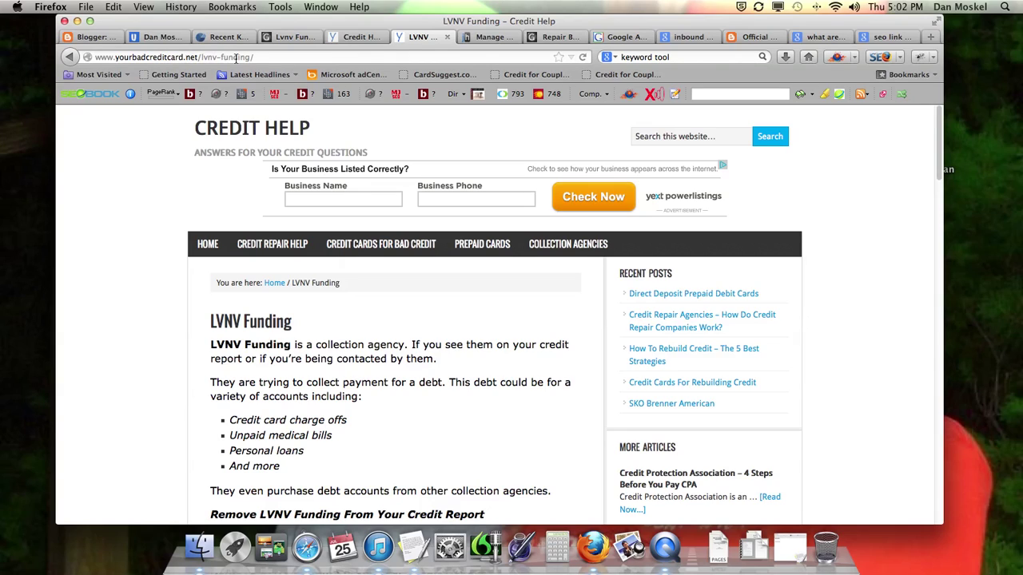
left_click(291, 37)
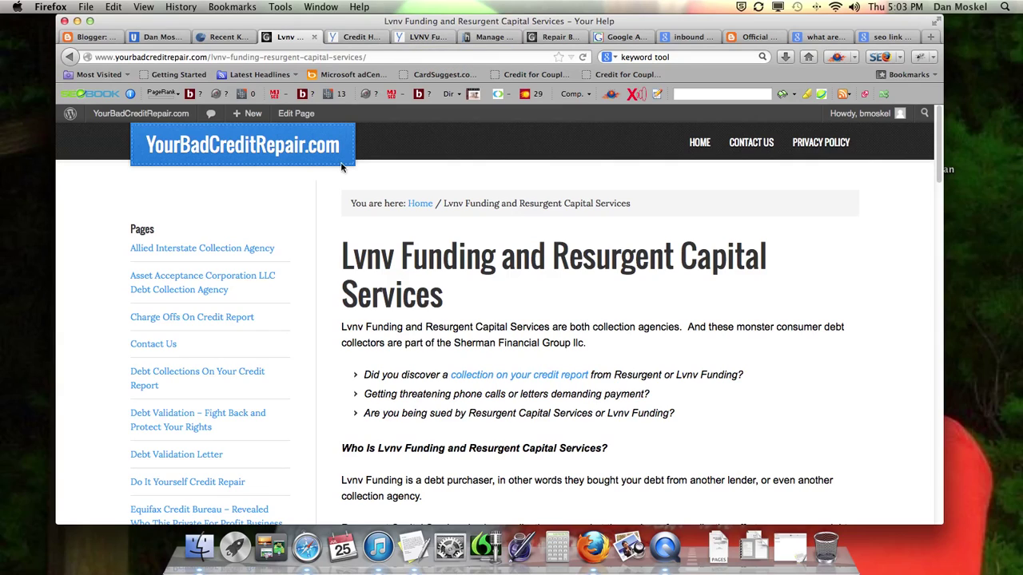
Step: Select the lvnv-funding/ address path and open the page in the WordPress editor
left_click(429, 38)
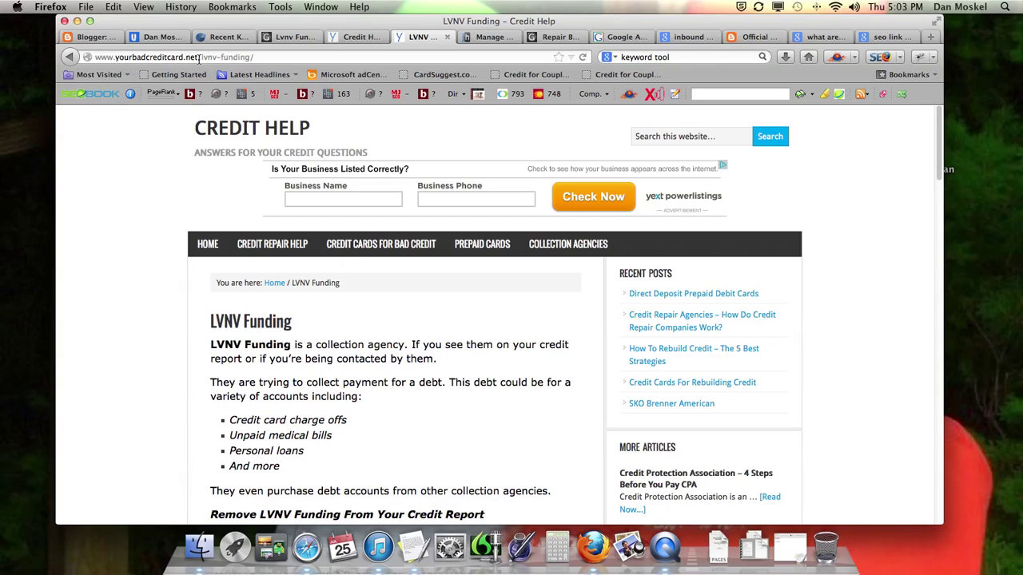
left_click_drag(201, 57, 264, 57)
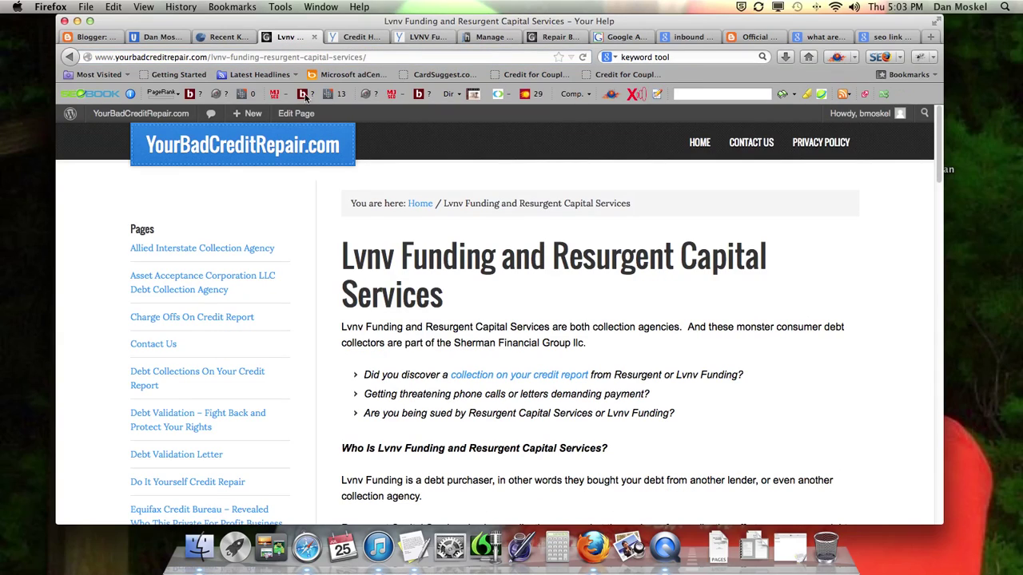
left_click(301, 116)
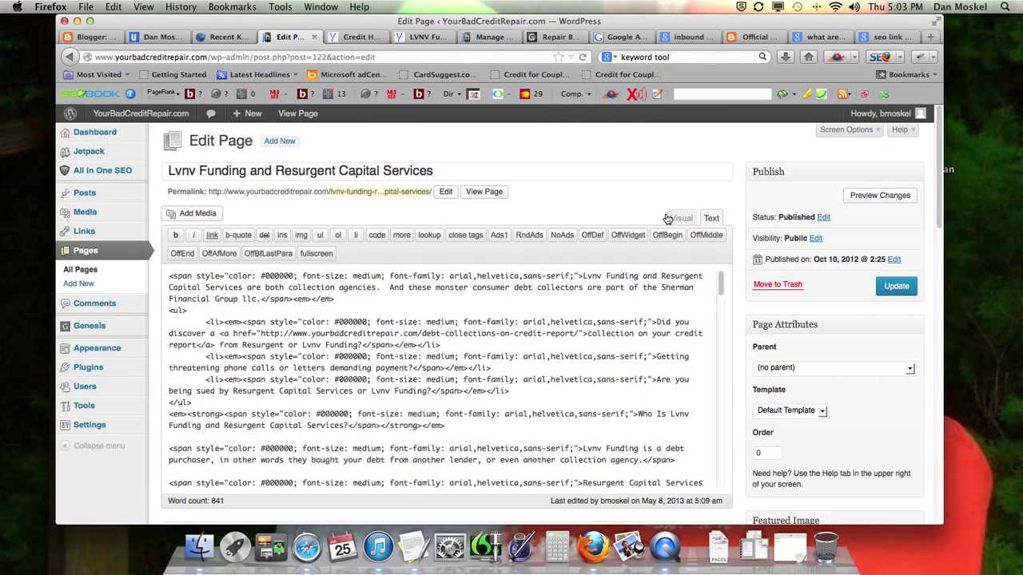
Step: Switch the editor to Visual and check the Lvnv Funding link's settings without changing them
left_click(679, 218)
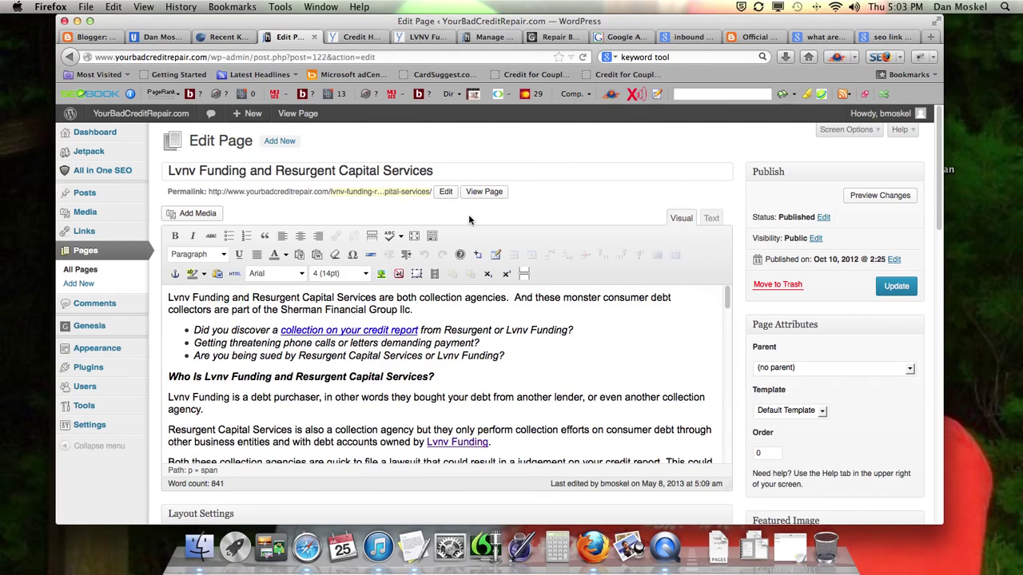
scroll(469, 216, "down", 3)
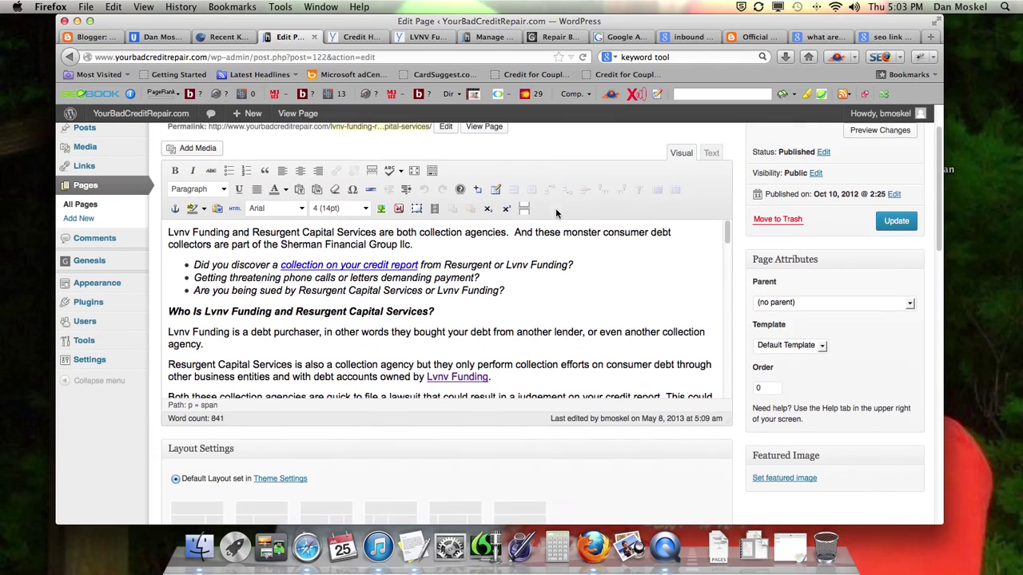
scroll(555, 208, "down", 1)
left_click(461, 369)
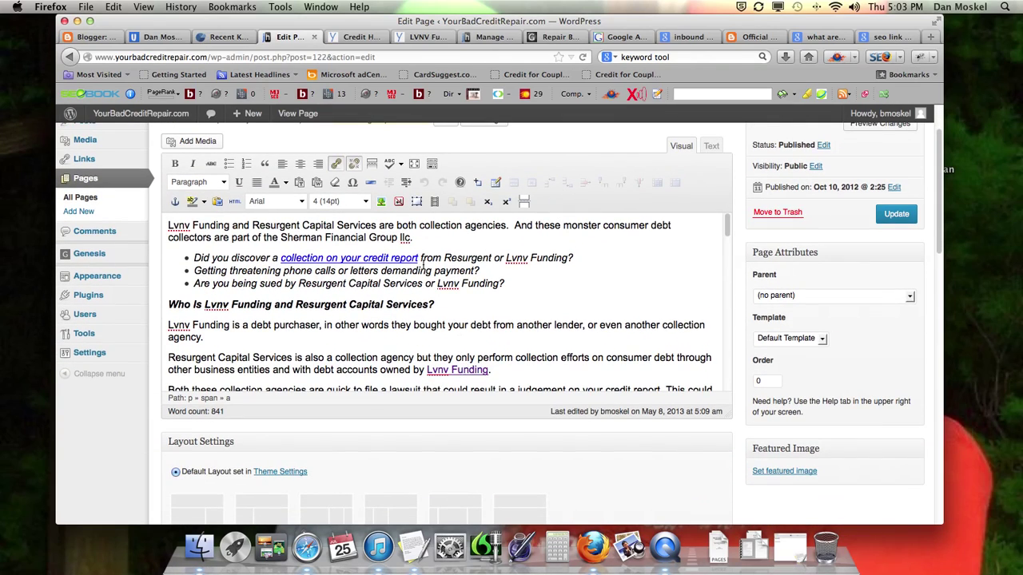
left_click(336, 164)
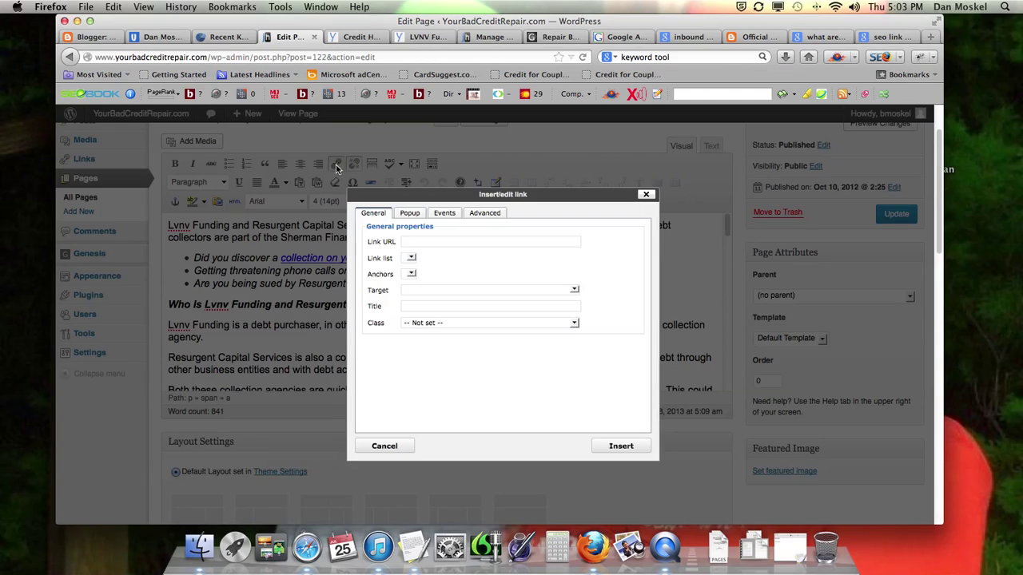
left_click(645, 195)
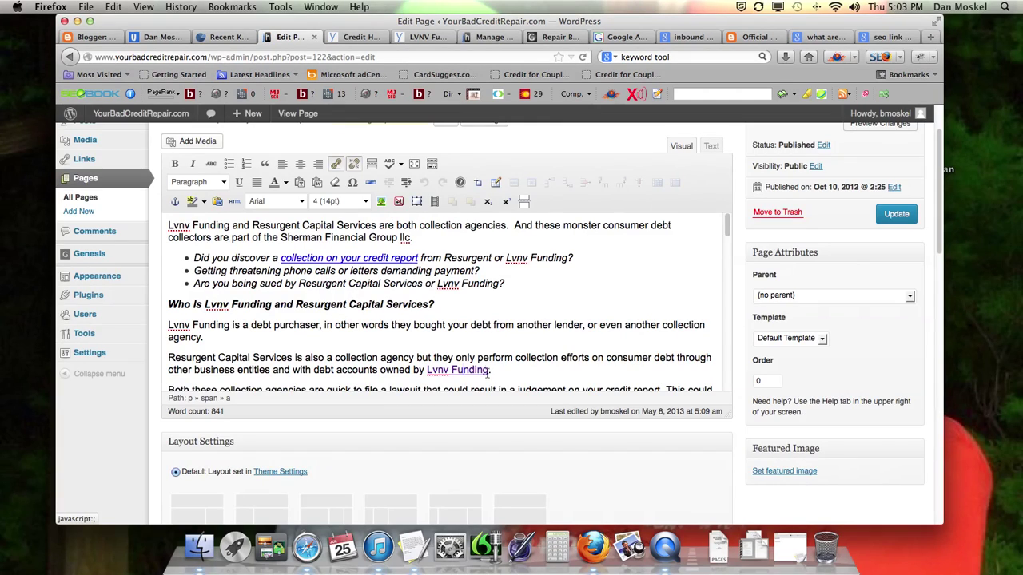
Step: View the published page in a new tab and highlight its 'Lvnv Funding' and 'collection on your credit report' links
right_click(303, 120)
left_click(351, 123)
left_click(358, 37)
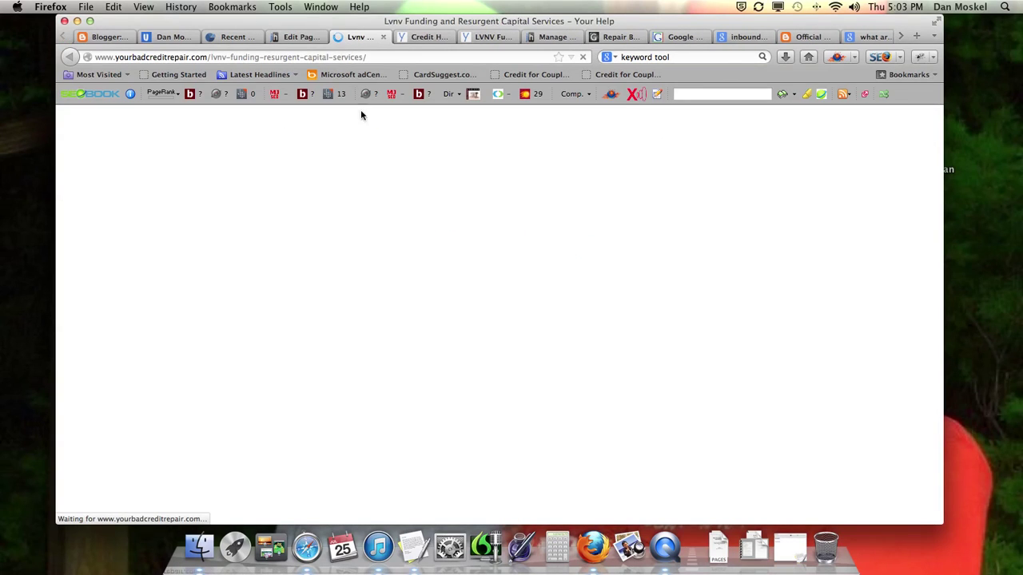
scroll(421, 266, "down", 4)
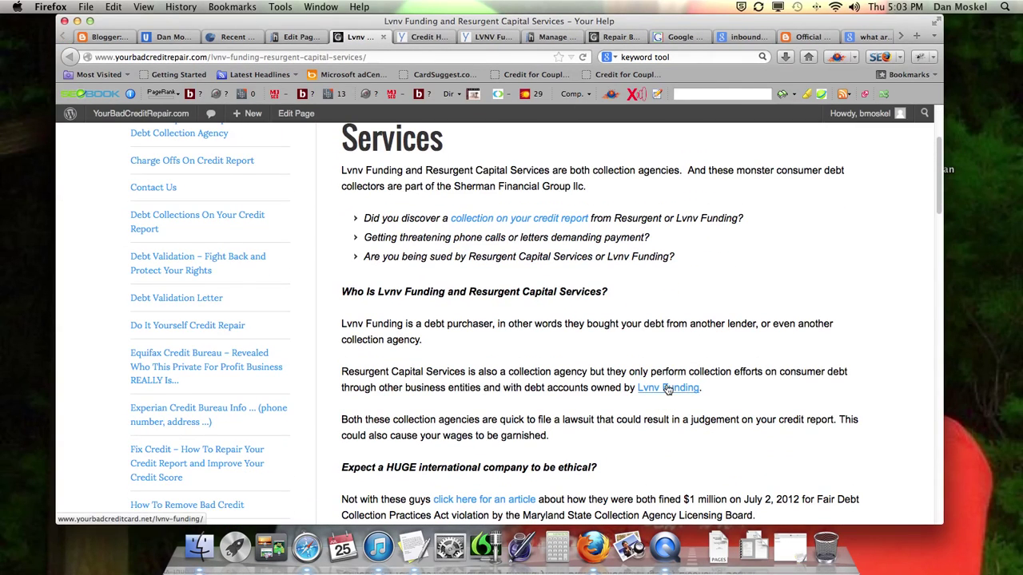
left_click_drag(636, 387, 701, 389)
left_click_drag(449, 218, 588, 223)
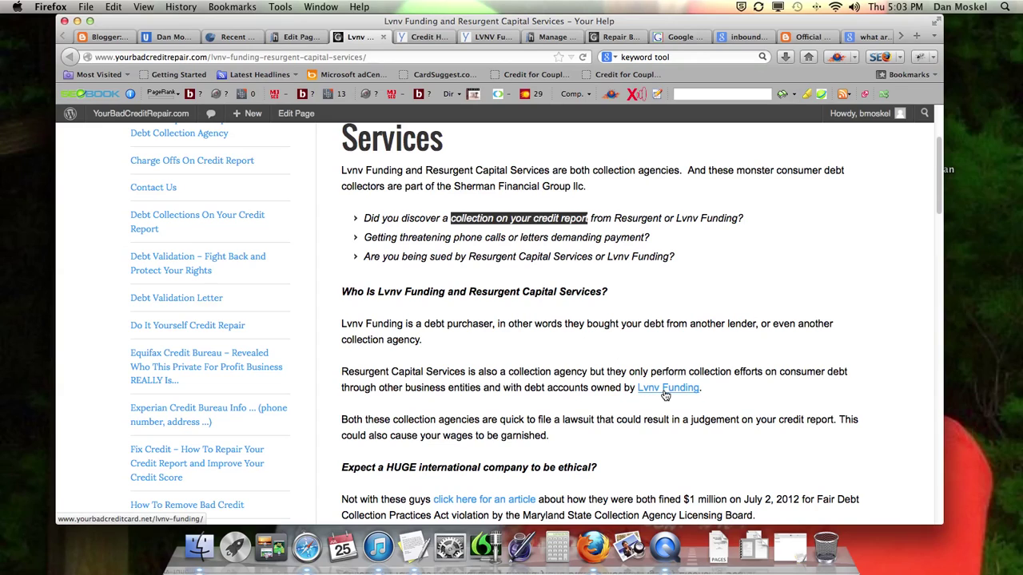
left_click(527, 363)
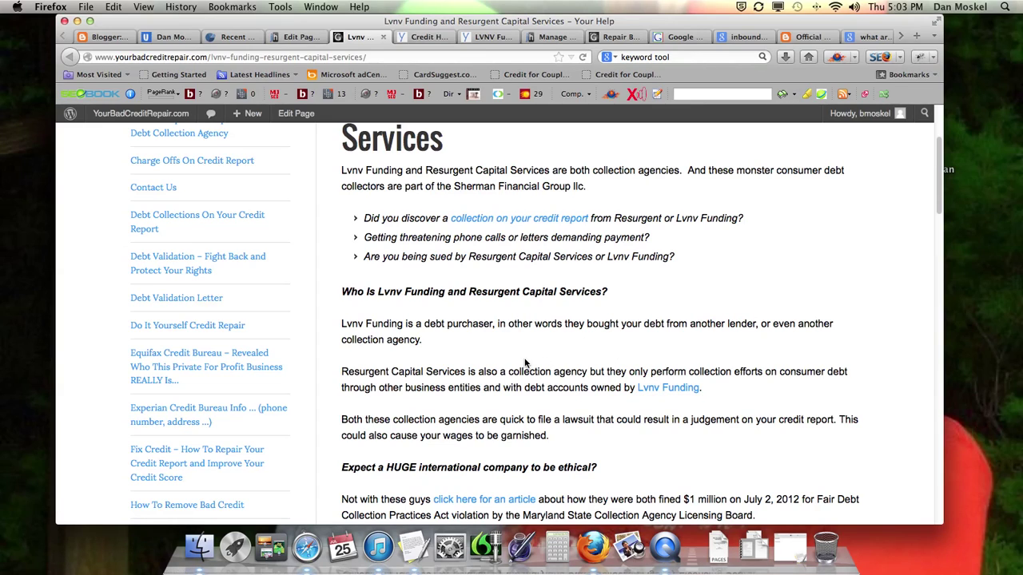
scroll(536, 303, "up", 3)
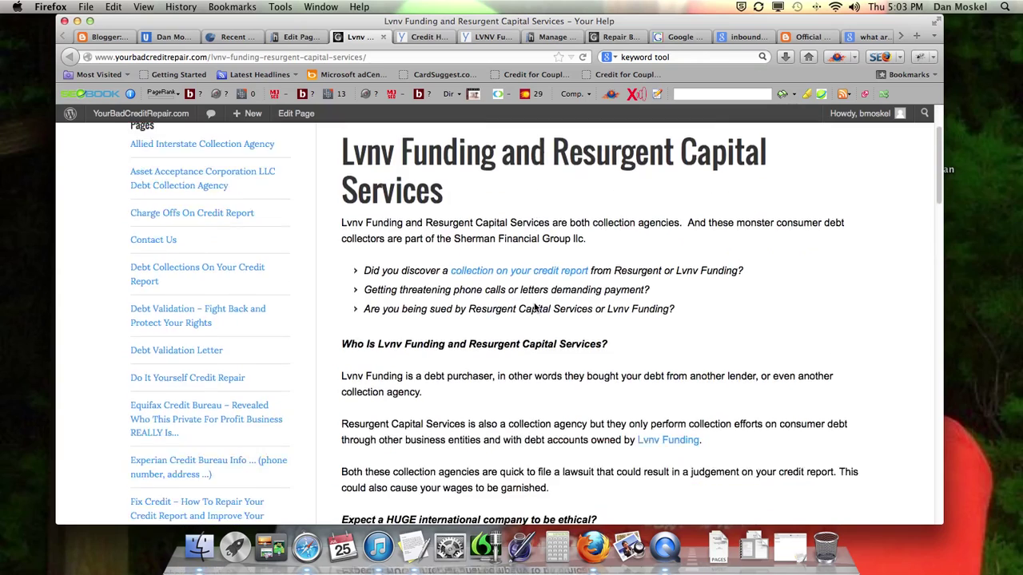
scroll(591, 336, "down", 4)
left_click_drag(636, 360, 697, 364)
left_click(661, 362)
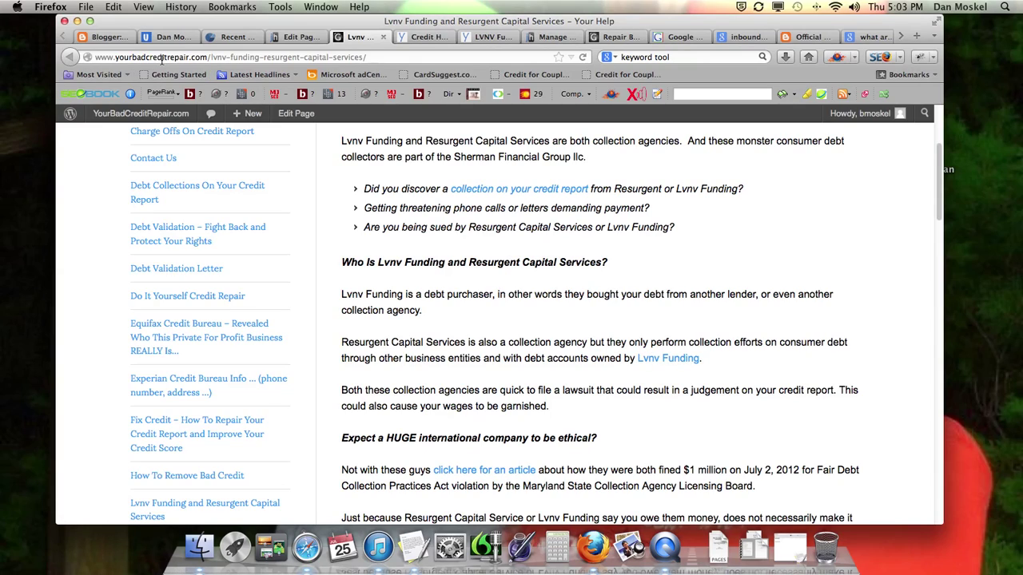
left_click(660, 365)
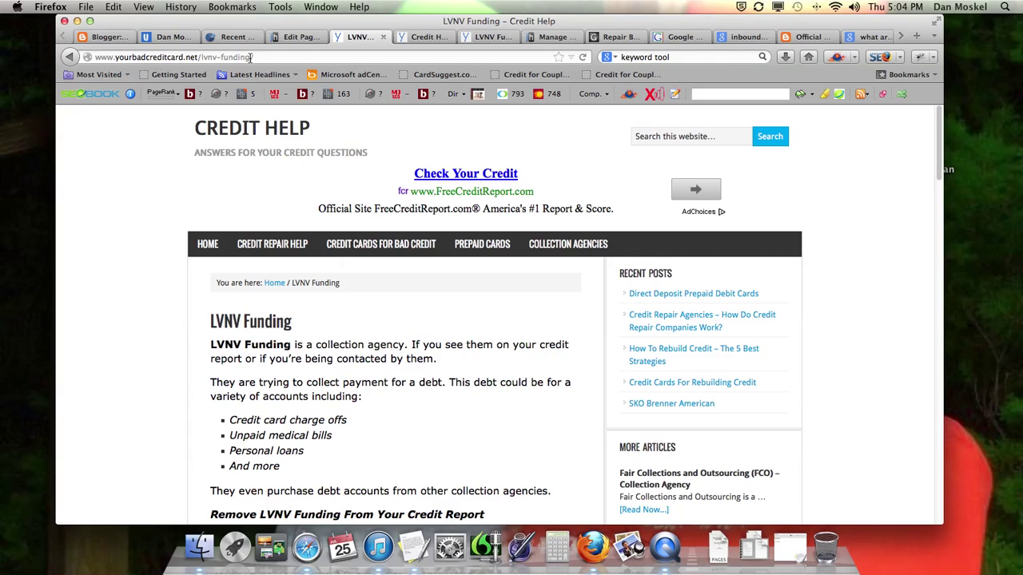
scroll(389, 375, "down", 3)
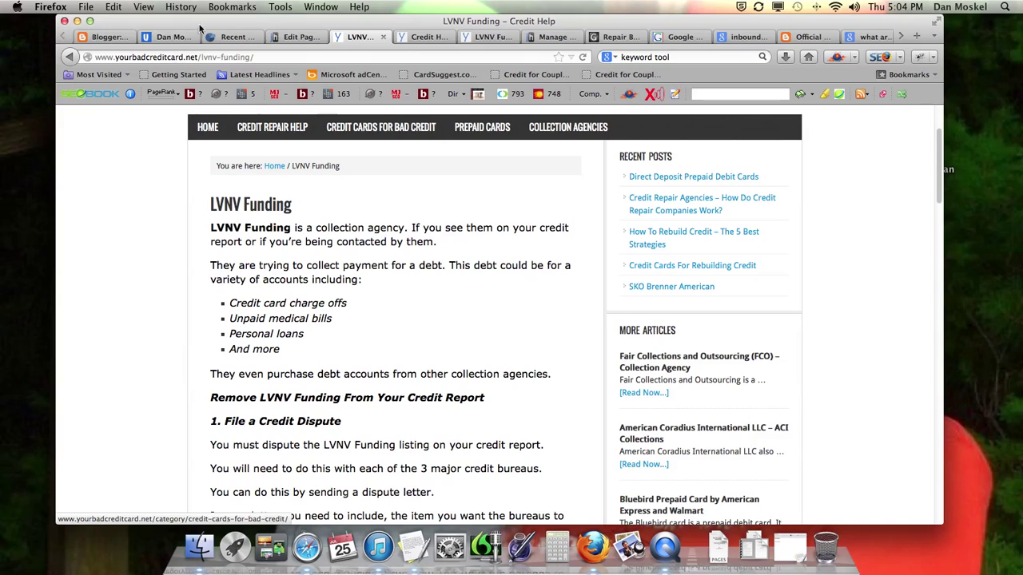
left_click(69, 57)
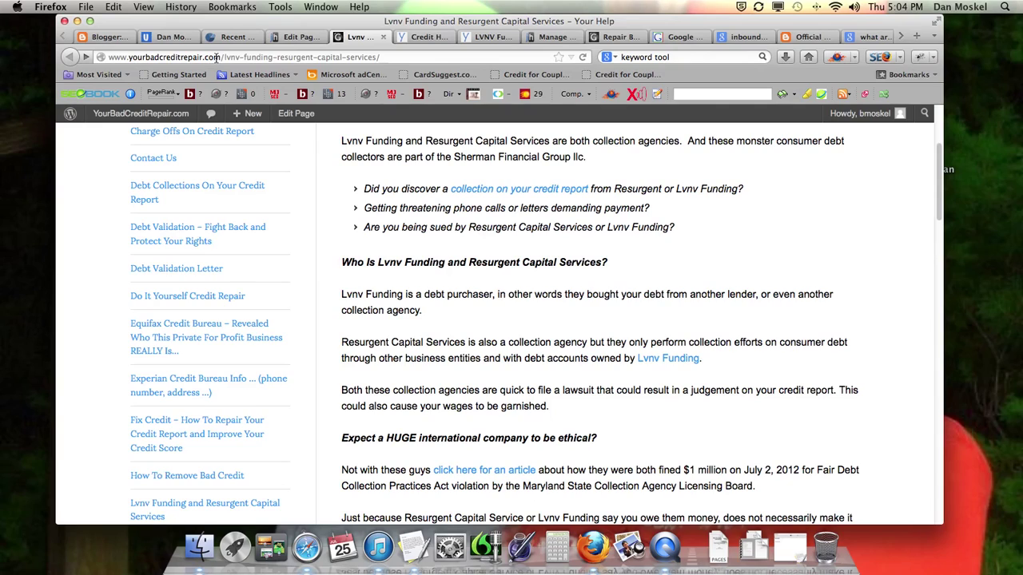
left_click(670, 363)
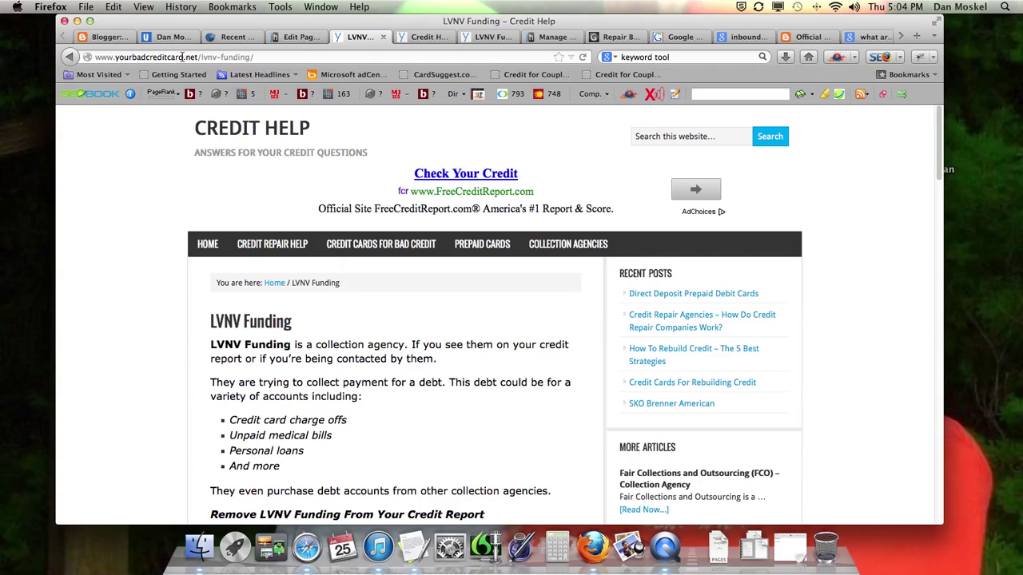
left_click(70, 58)
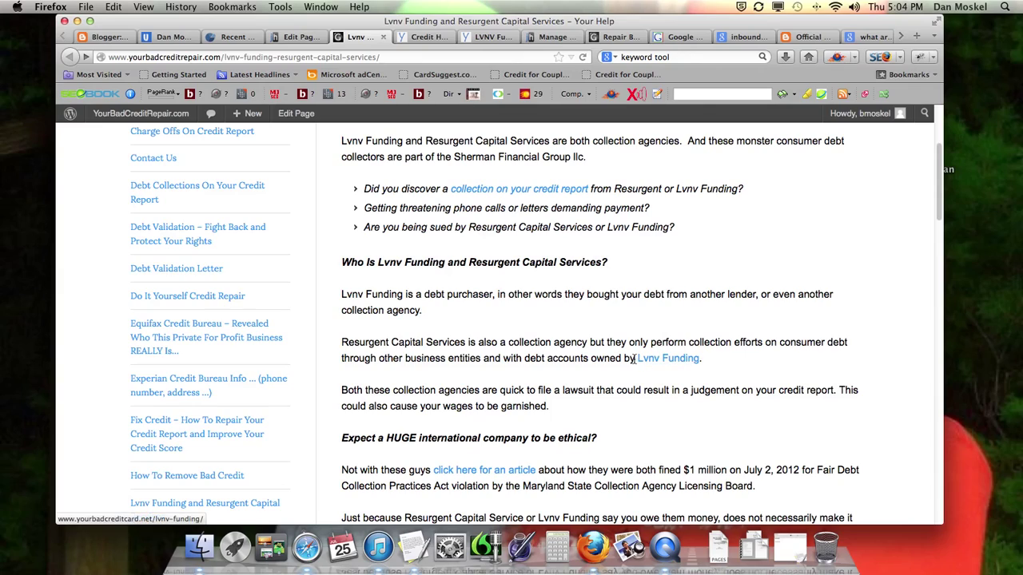
Step: Follow the Lvnv Funding link to the yourbadcreditcard.net LVNV Funding page, go back, and follow it again
left_click_drag(636, 359, 699, 360)
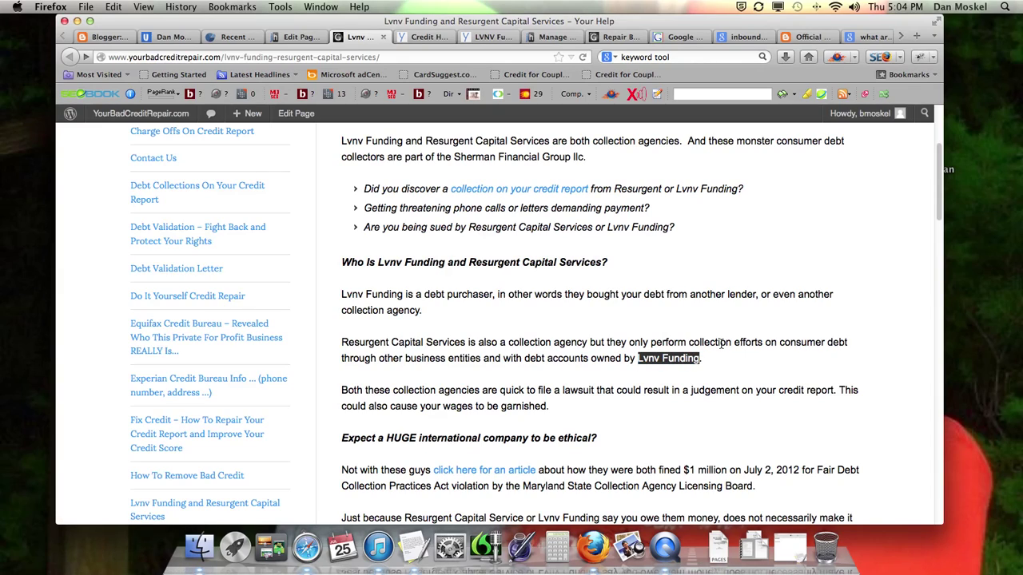
left_click(721, 344)
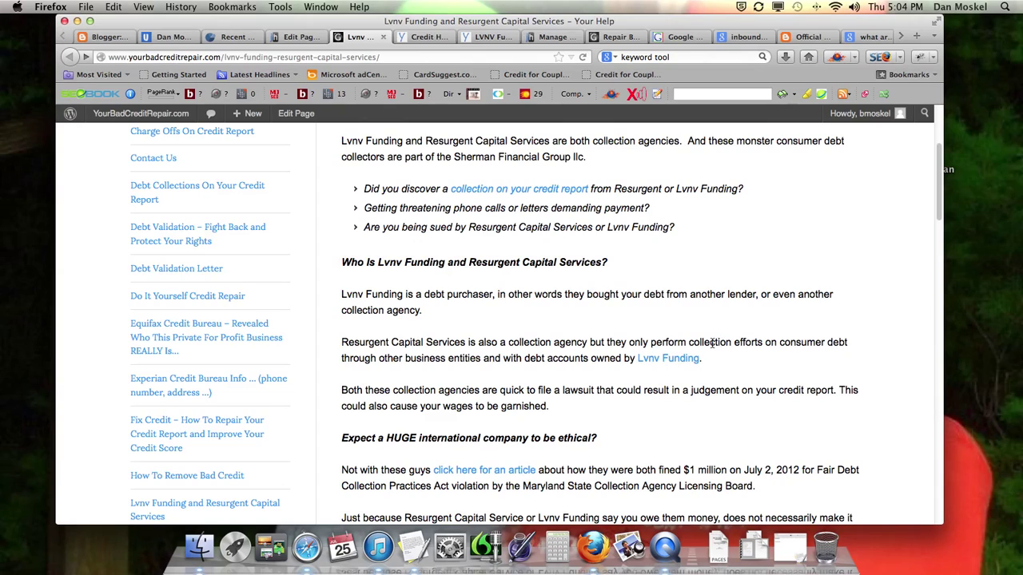
left_click(669, 360)
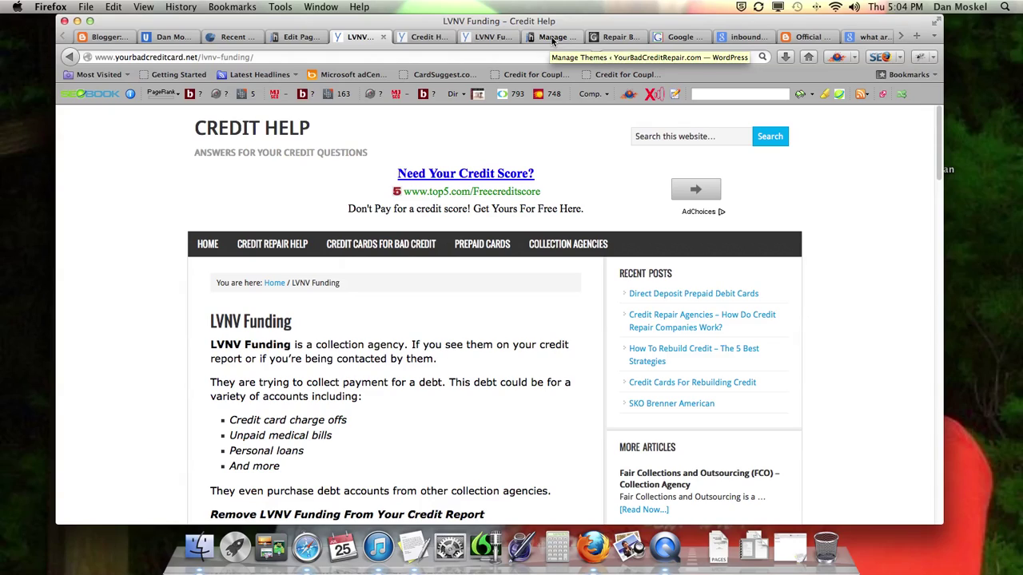
left_click(68, 59)
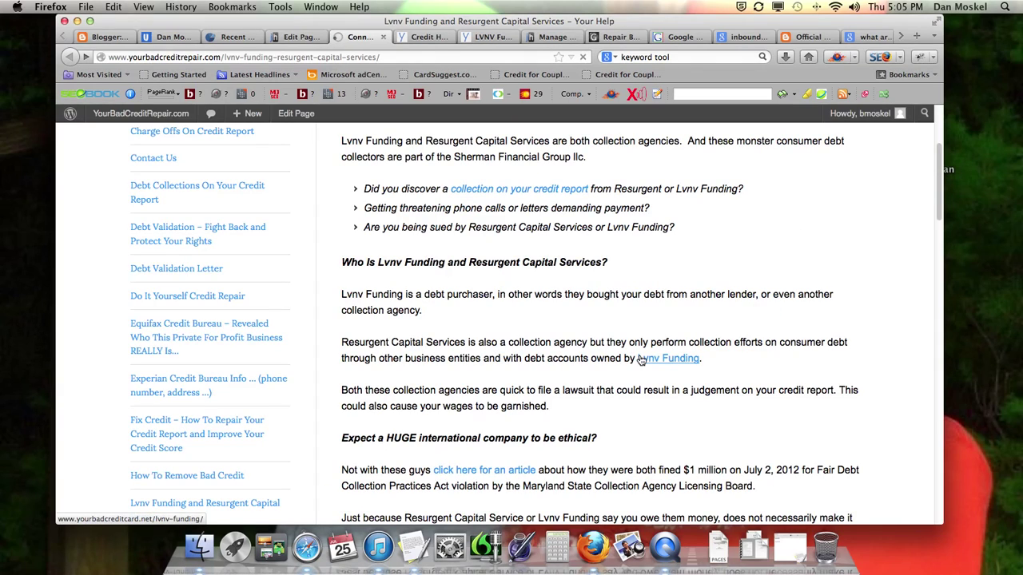
left_click(641, 359)
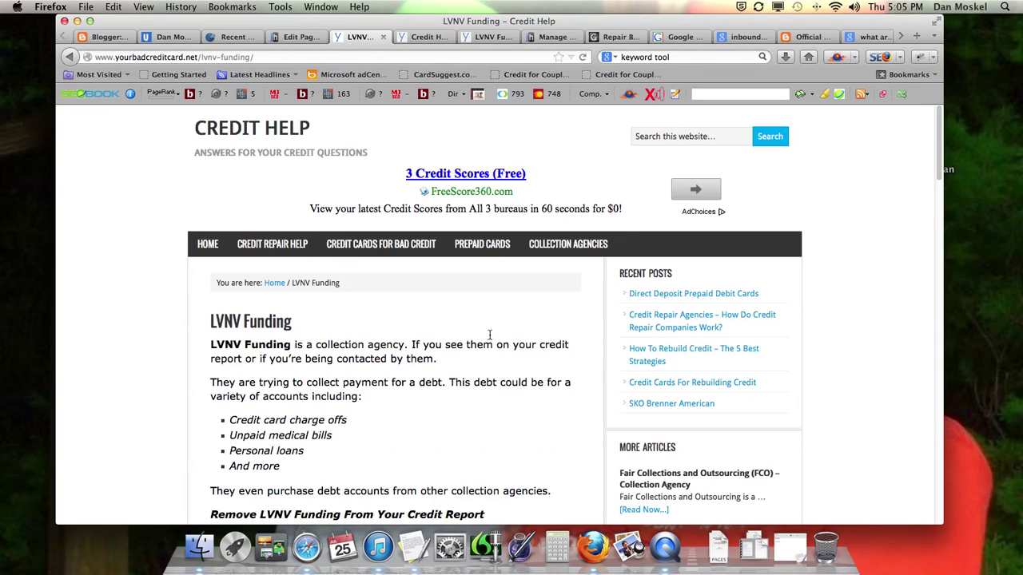
left_click(679, 37)
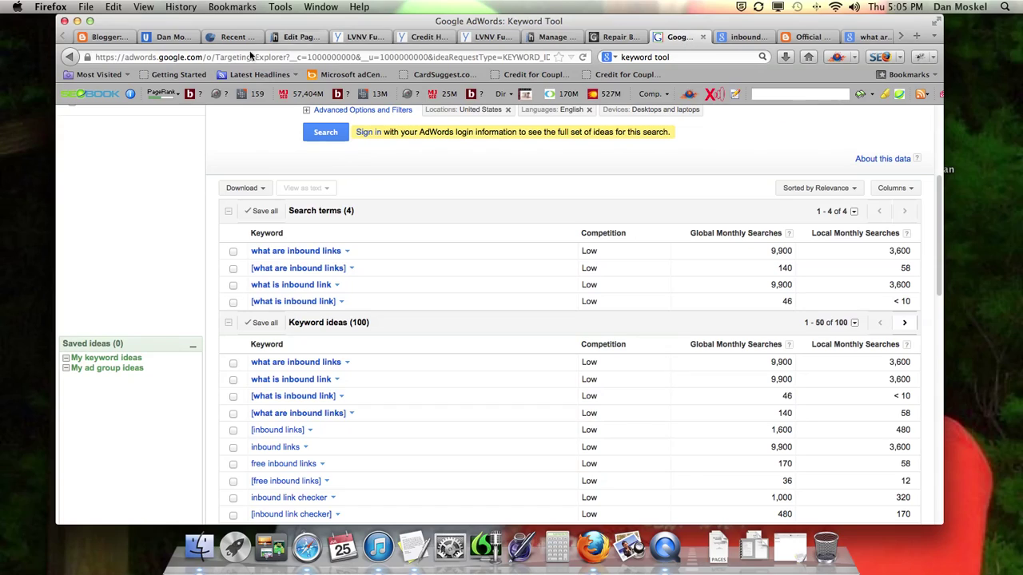
Step: Search the Keyword Tool for 'lvnv funding' and keep only exact match, showing 6,600 searches
scroll(276, 162, "up", 5)
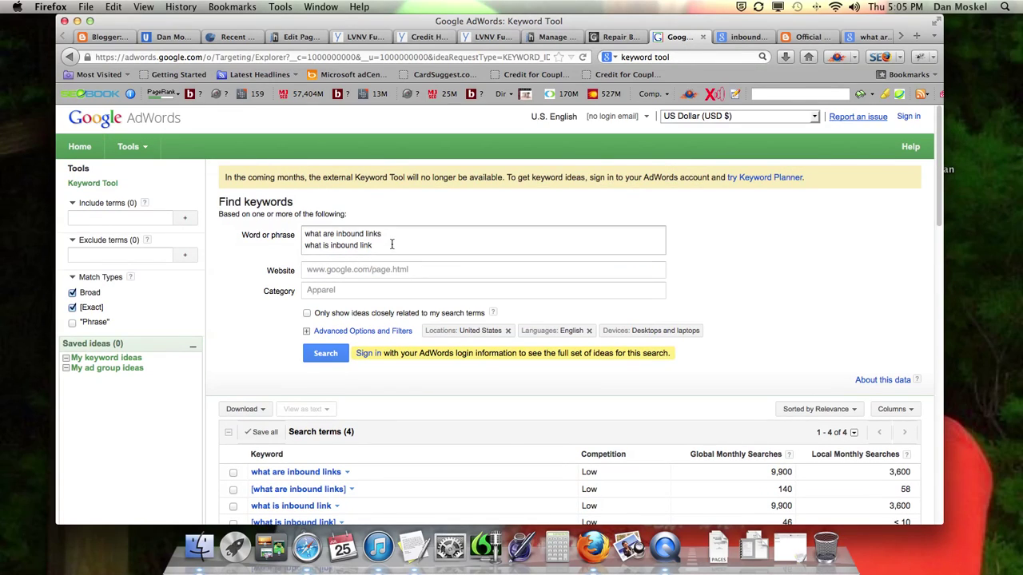
left_click_drag(391, 245, 303, 225)
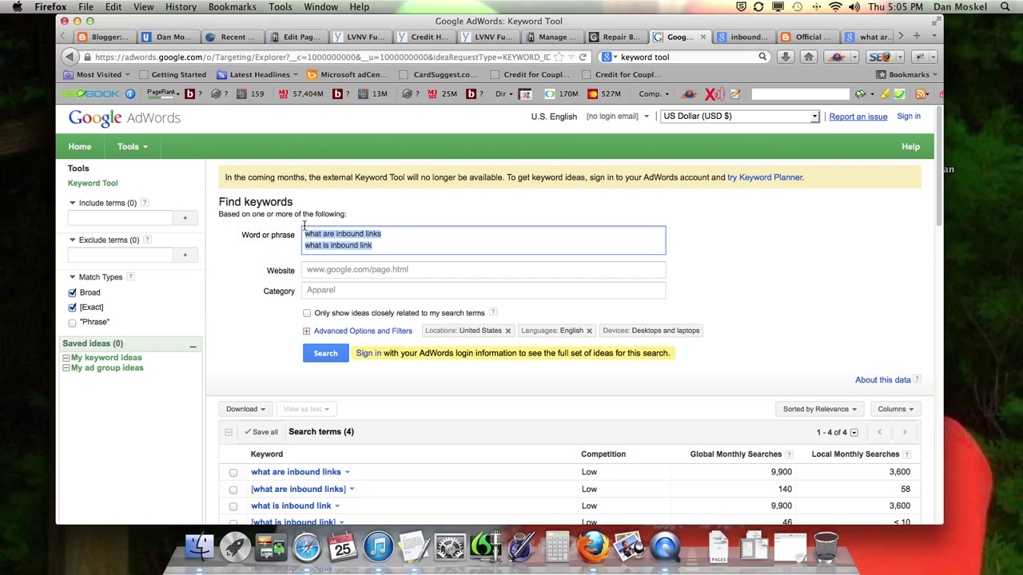
type("lvnv funding")
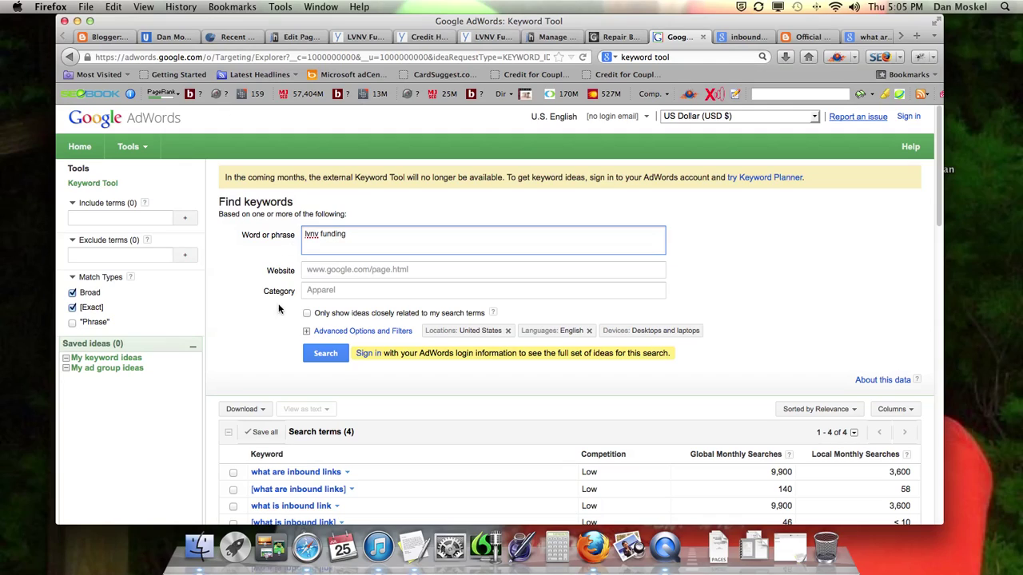
left_click(342, 355)
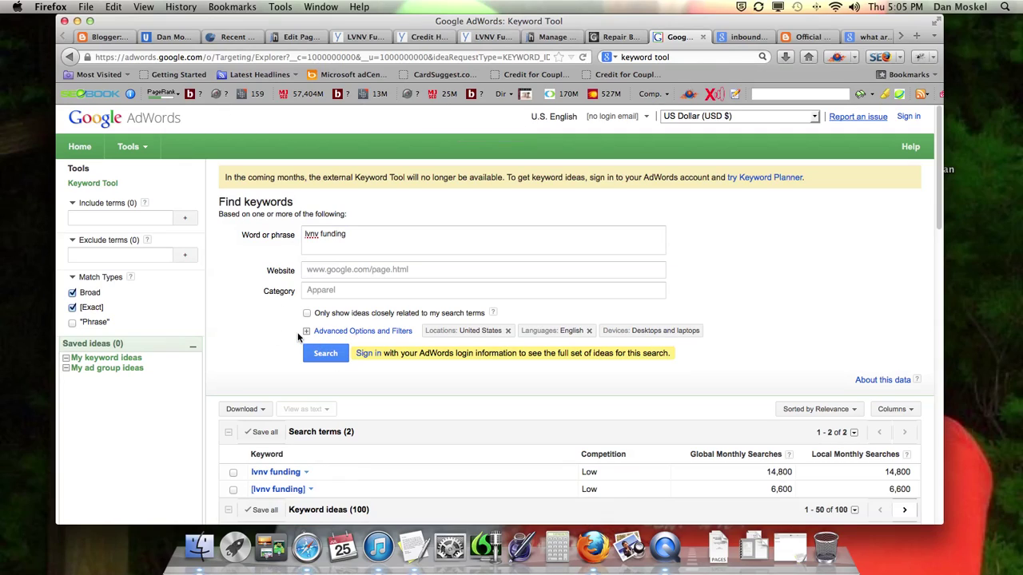
scroll(298, 336, "down", 3)
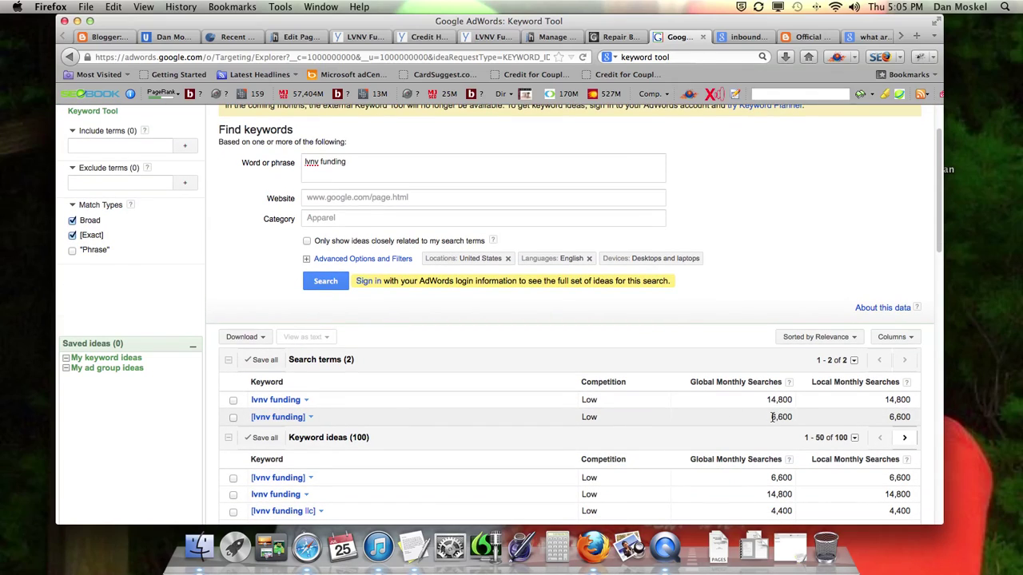
left_click_drag(770, 416, 800, 419)
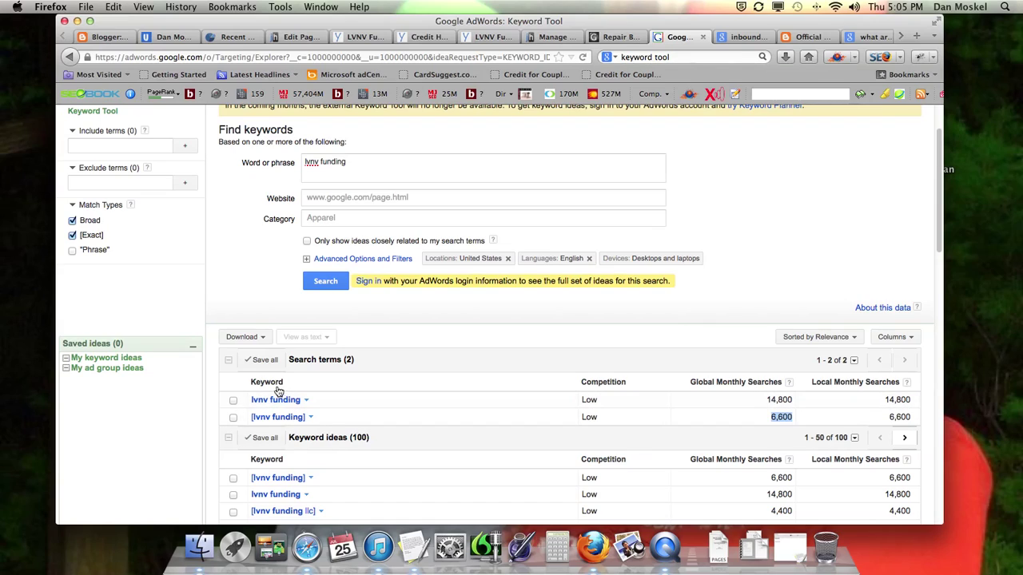
left_click(72, 222)
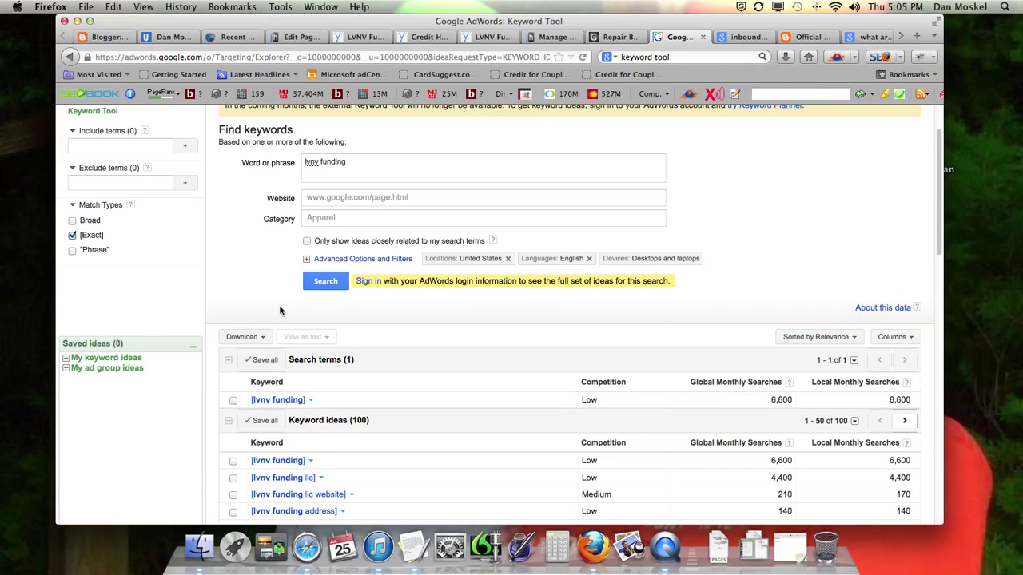
Step: Scroll the exact-match keyword ideas, highlighting 'lvnv funding llc' and '[lvnv]' at 390 searches
scroll(280, 311, "down", 3)
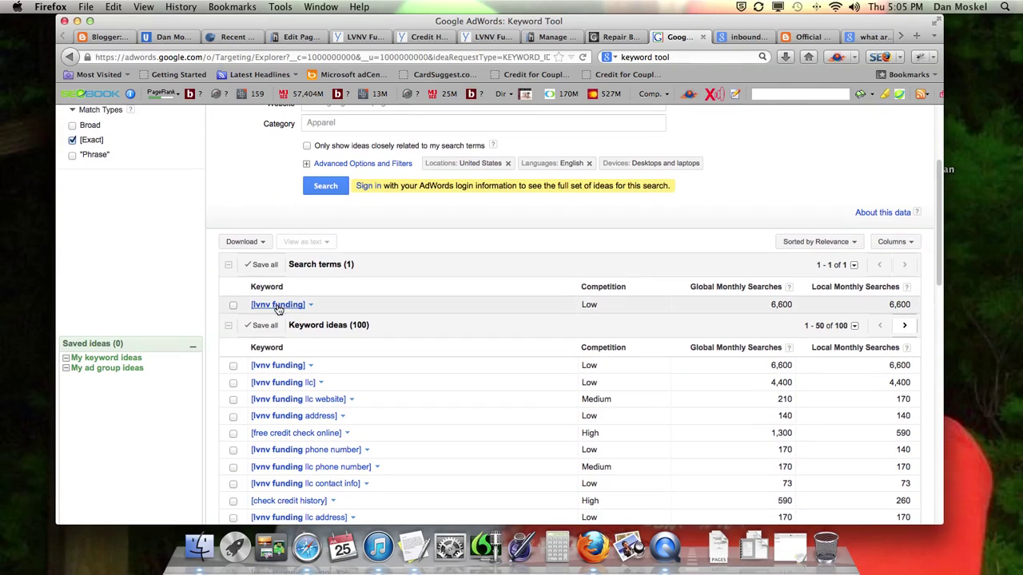
scroll(278, 310, "down", 2)
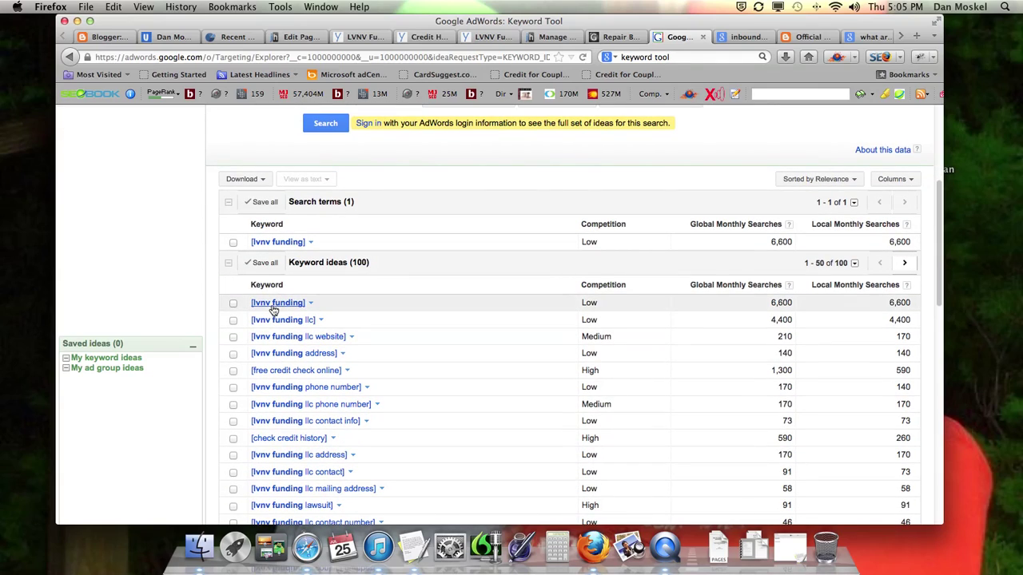
left_click_drag(250, 319, 306, 324)
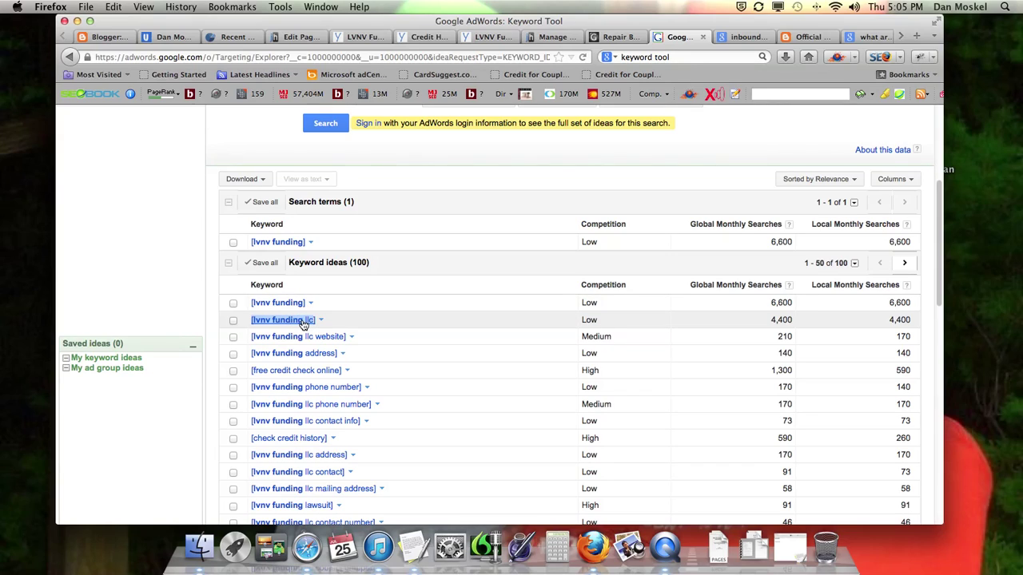
scroll(304, 324, "down", 3)
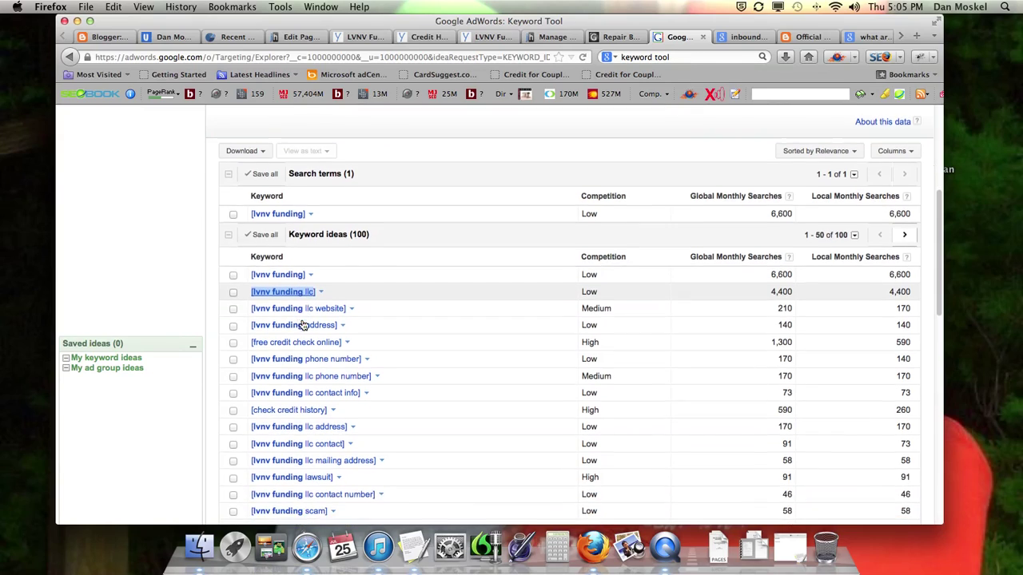
scroll(302, 322, "down", 3)
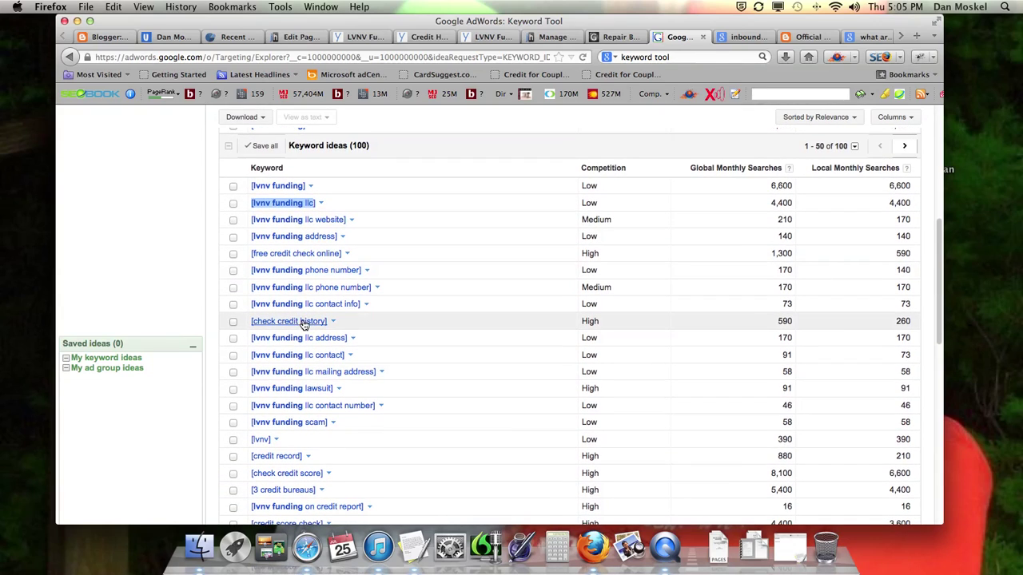
scroll(263, 320, "down", 3)
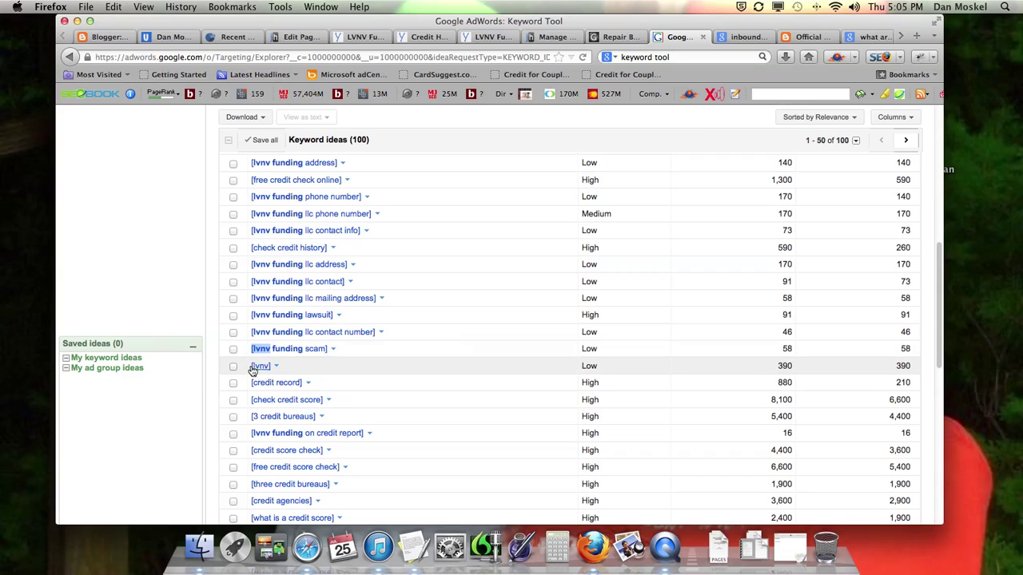
left_click_drag(247, 365, 273, 369)
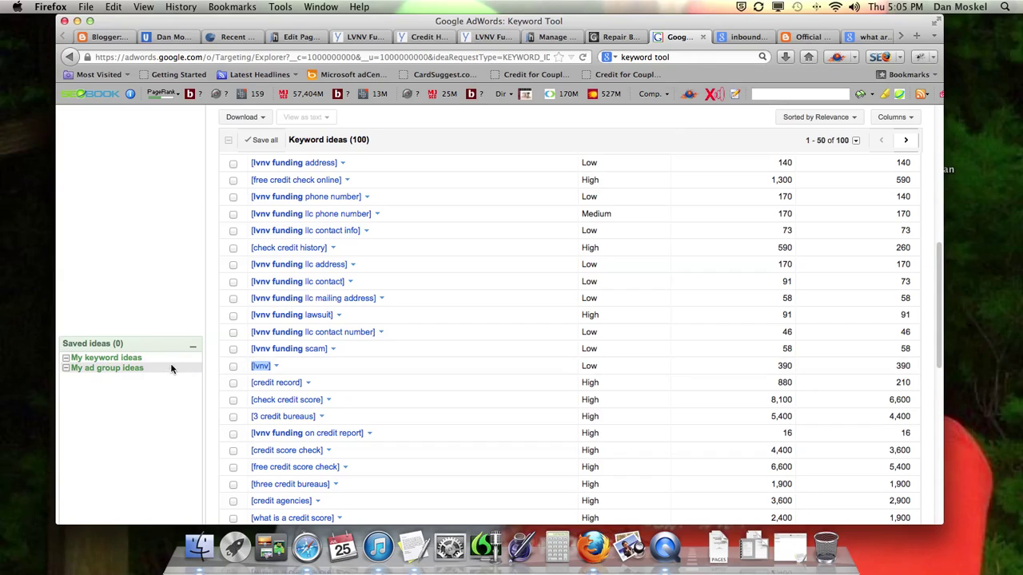
left_click(191, 407)
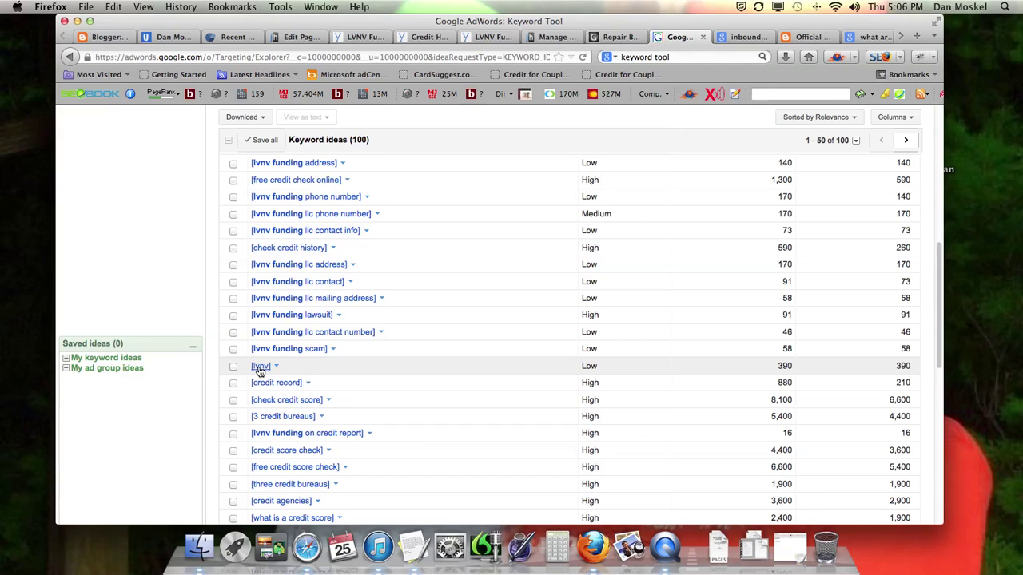
left_click(352, 37)
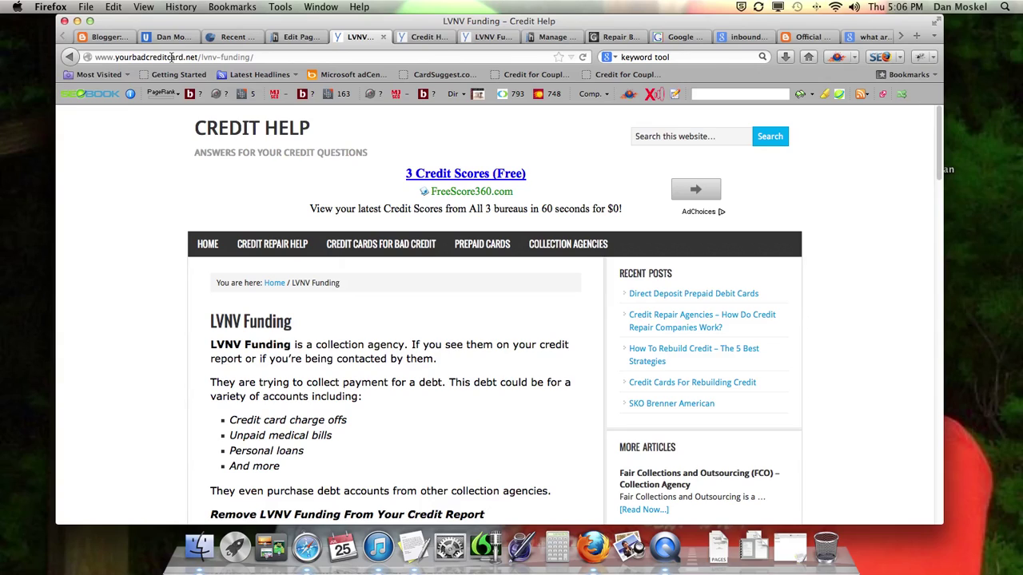
Step: Go back to the Lvnv Funding and Resurgent Capital Services article and check its Lvnv Funding link
left_click(69, 57)
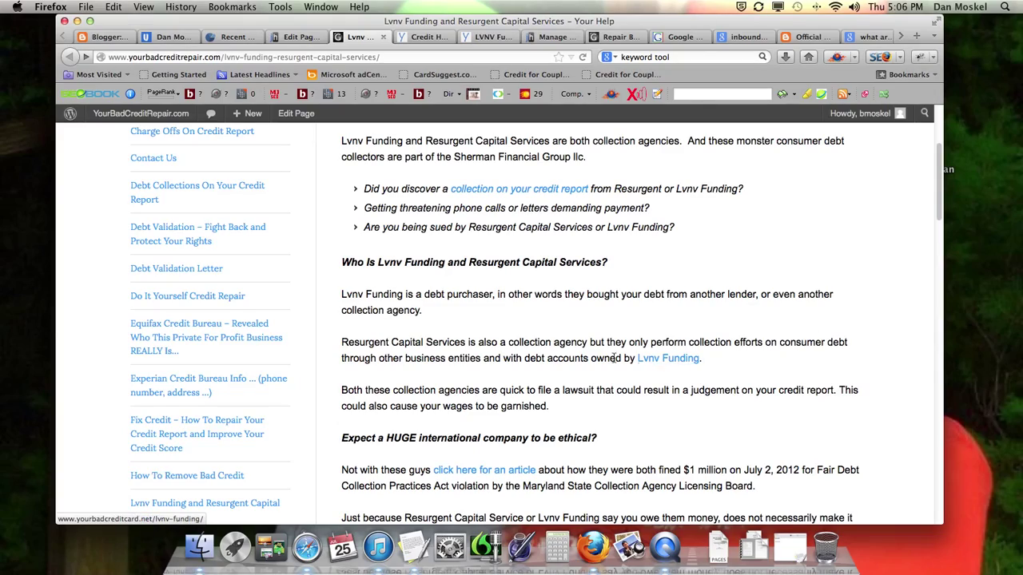
scroll(610, 357, "down", 3)
scroll(610, 357, "down", 10)
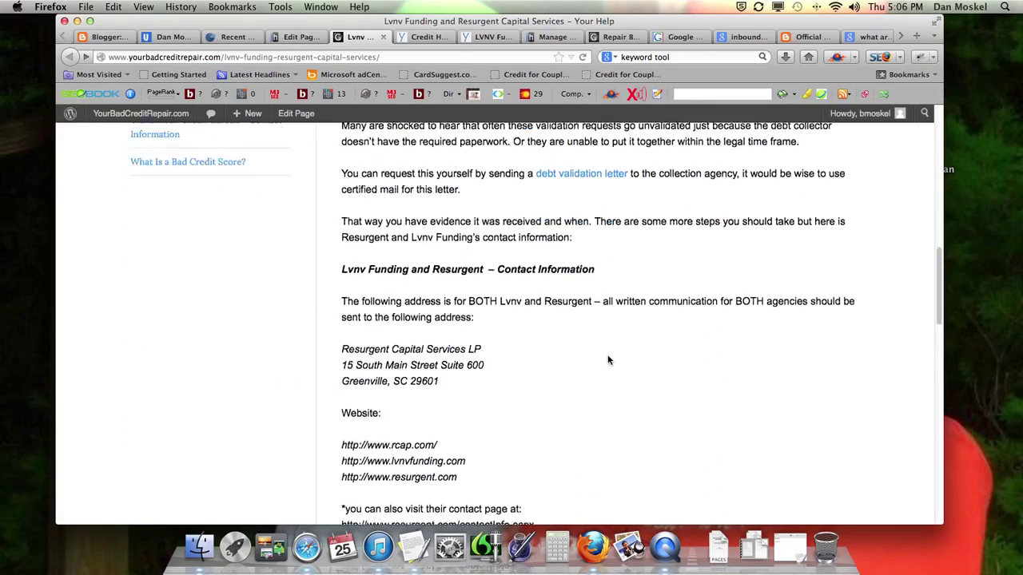
scroll(608, 360, "down", 15)
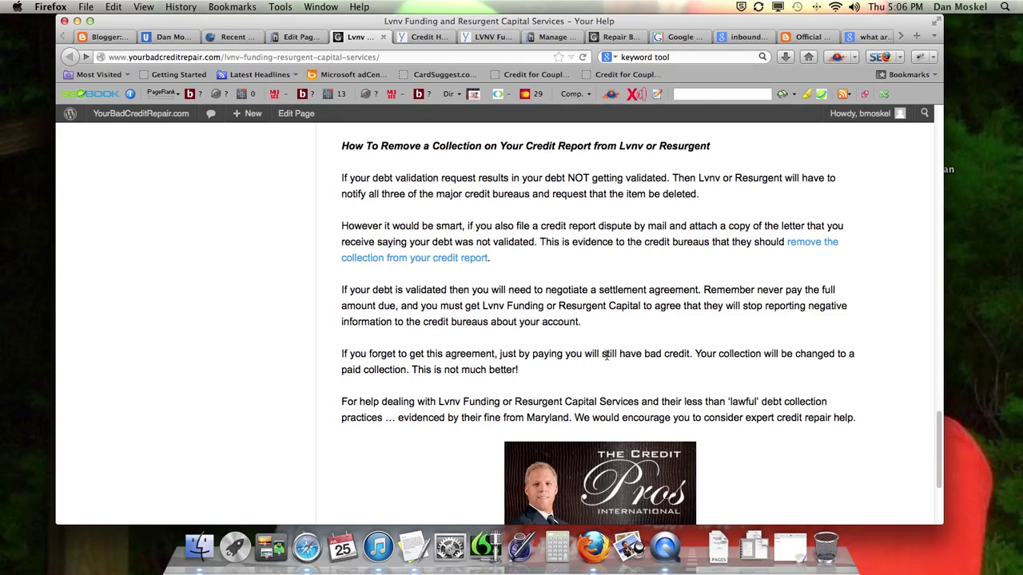
scroll(606, 356, "up", 20)
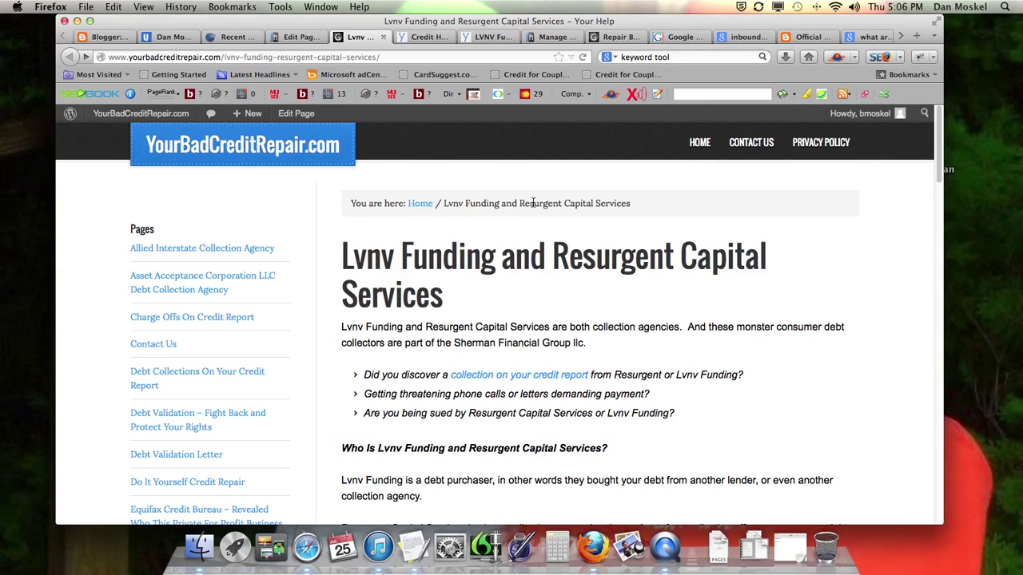
scroll(536, 207, "down", 5)
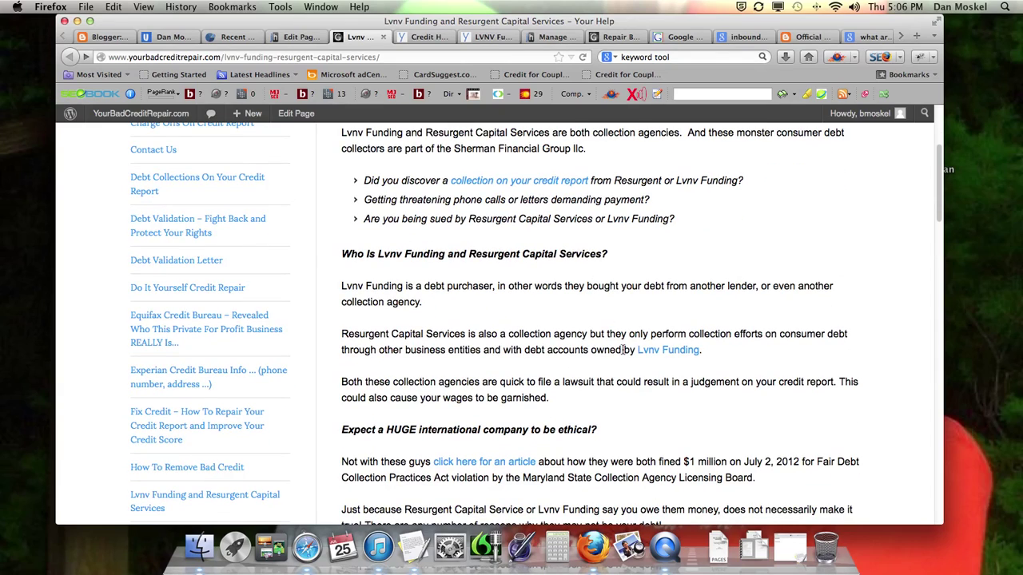
left_click_drag(636, 350, 701, 349)
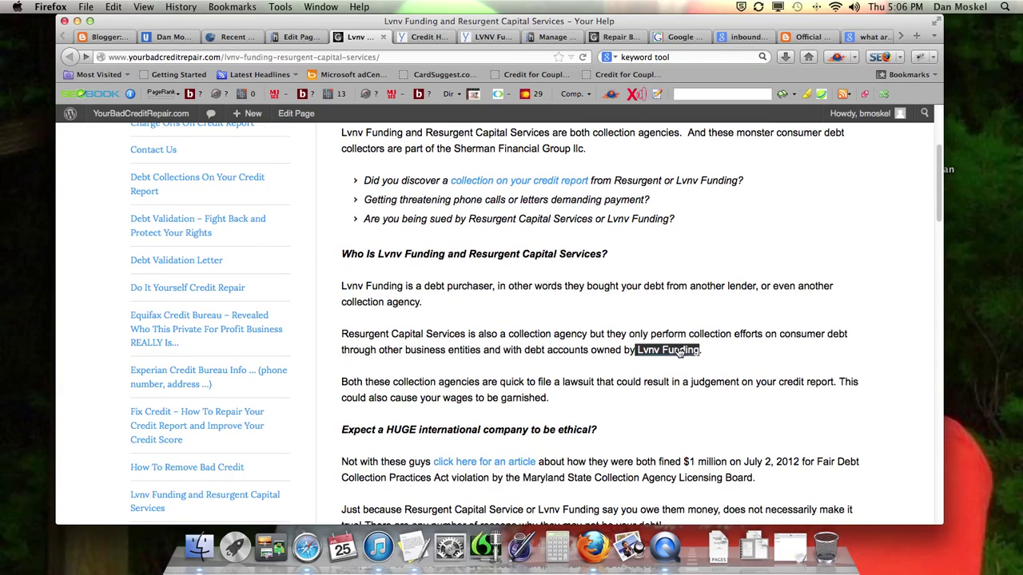
left_click(577, 338)
Step: Copy the yourbadcreditcard.net address from the Credit Help tab and return to the article
left_click(405, 41)
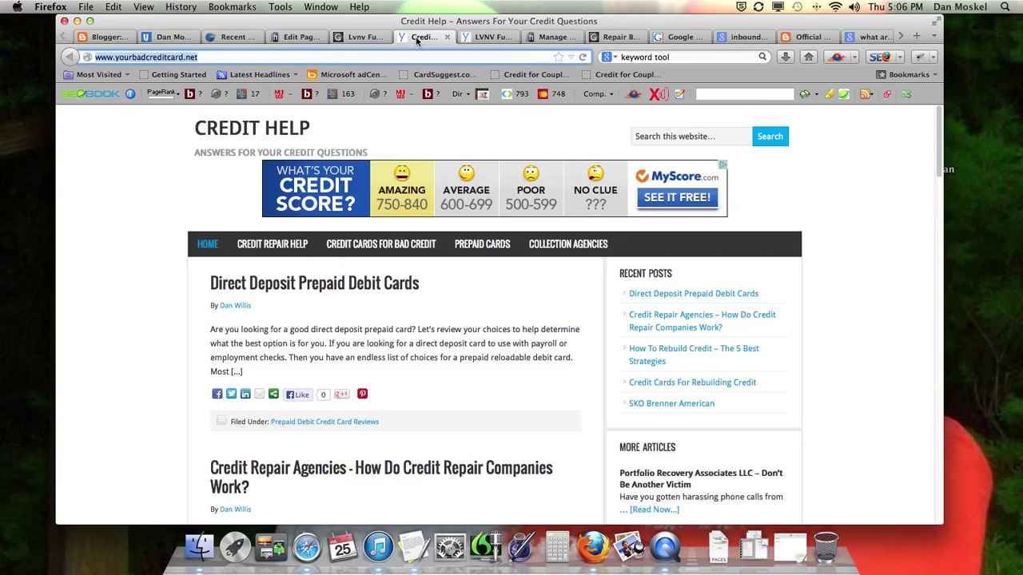
right_click(150, 58)
left_click(175, 99)
left_click(358, 37)
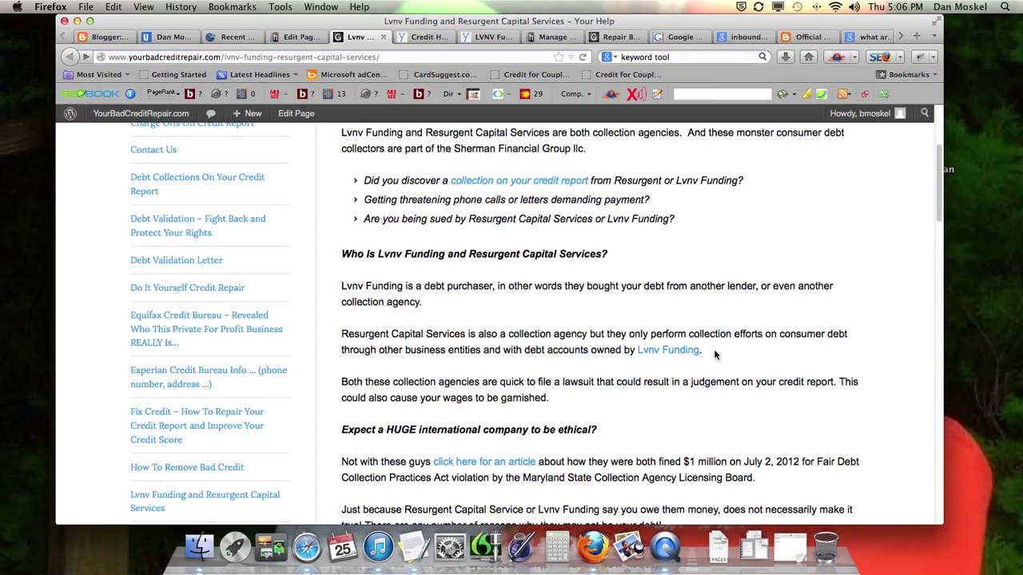